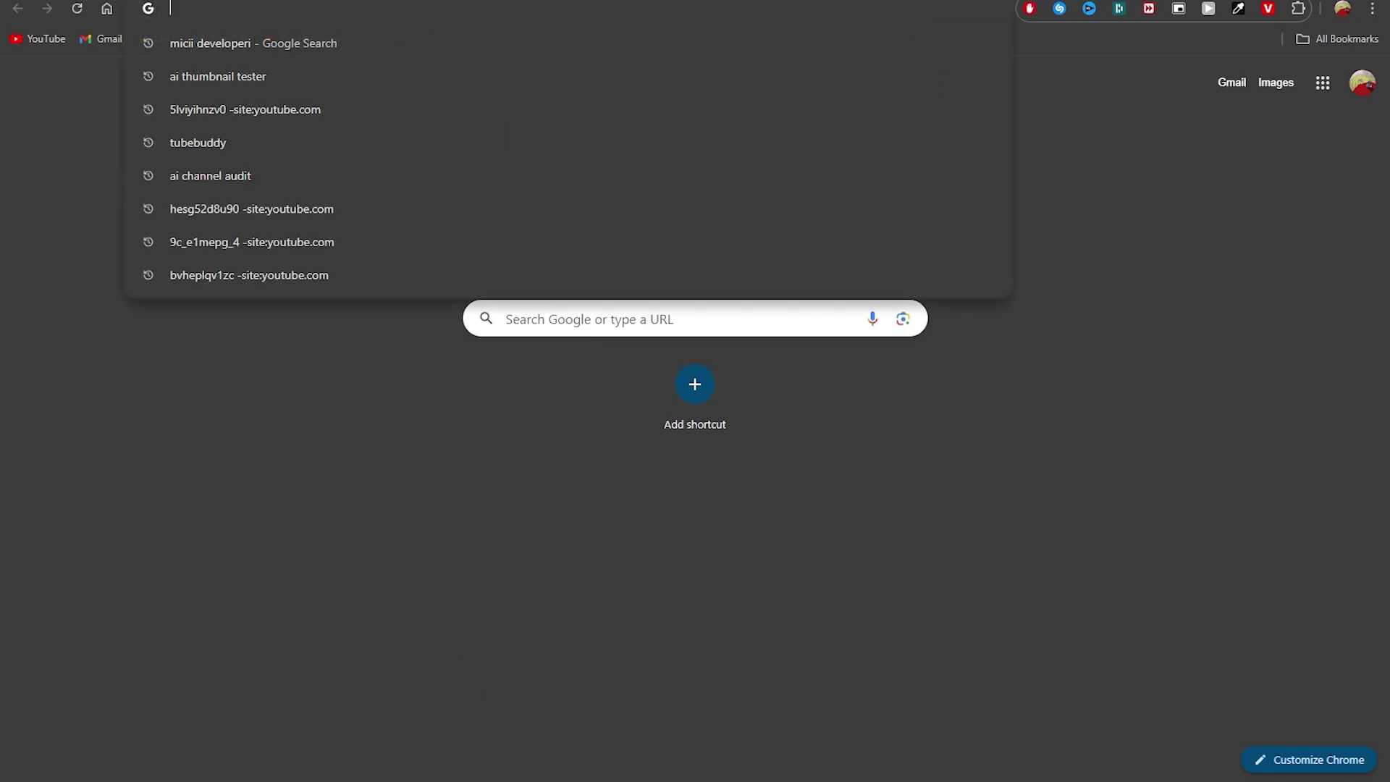
# Step: Go to salad.com and download the Windows application from the page for earning with your GPU
pyautogui.write('salad.com')
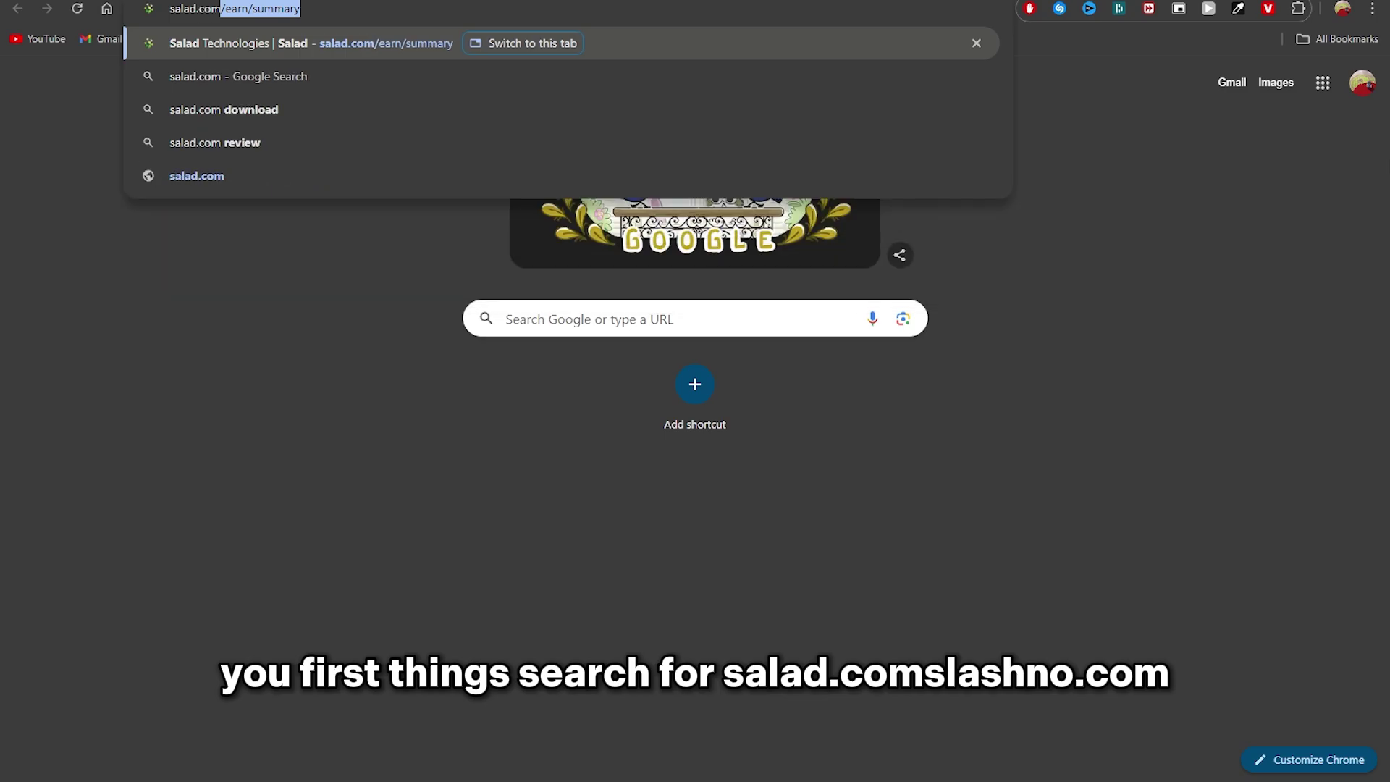
pyautogui.press('Delete')
pyautogui.press('Return')
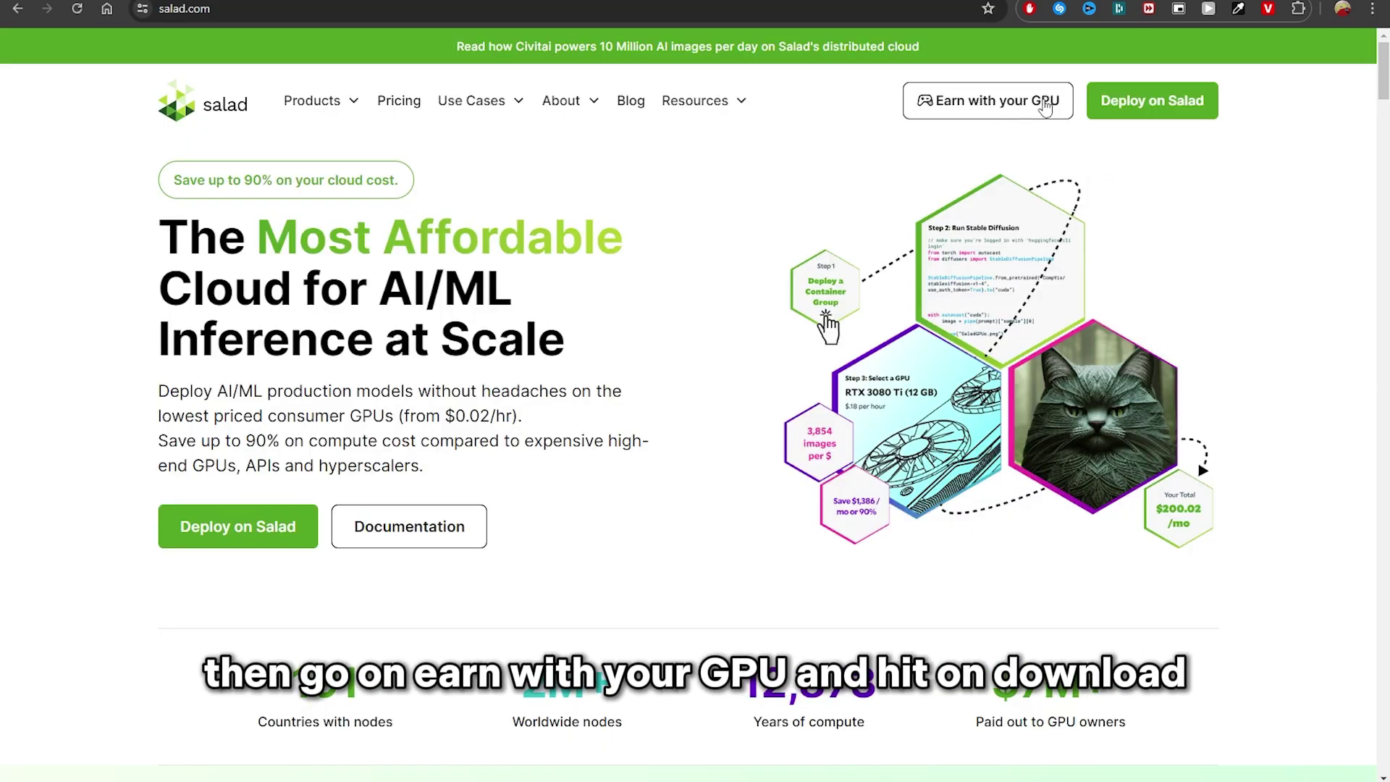
pyautogui.click(1042, 102)
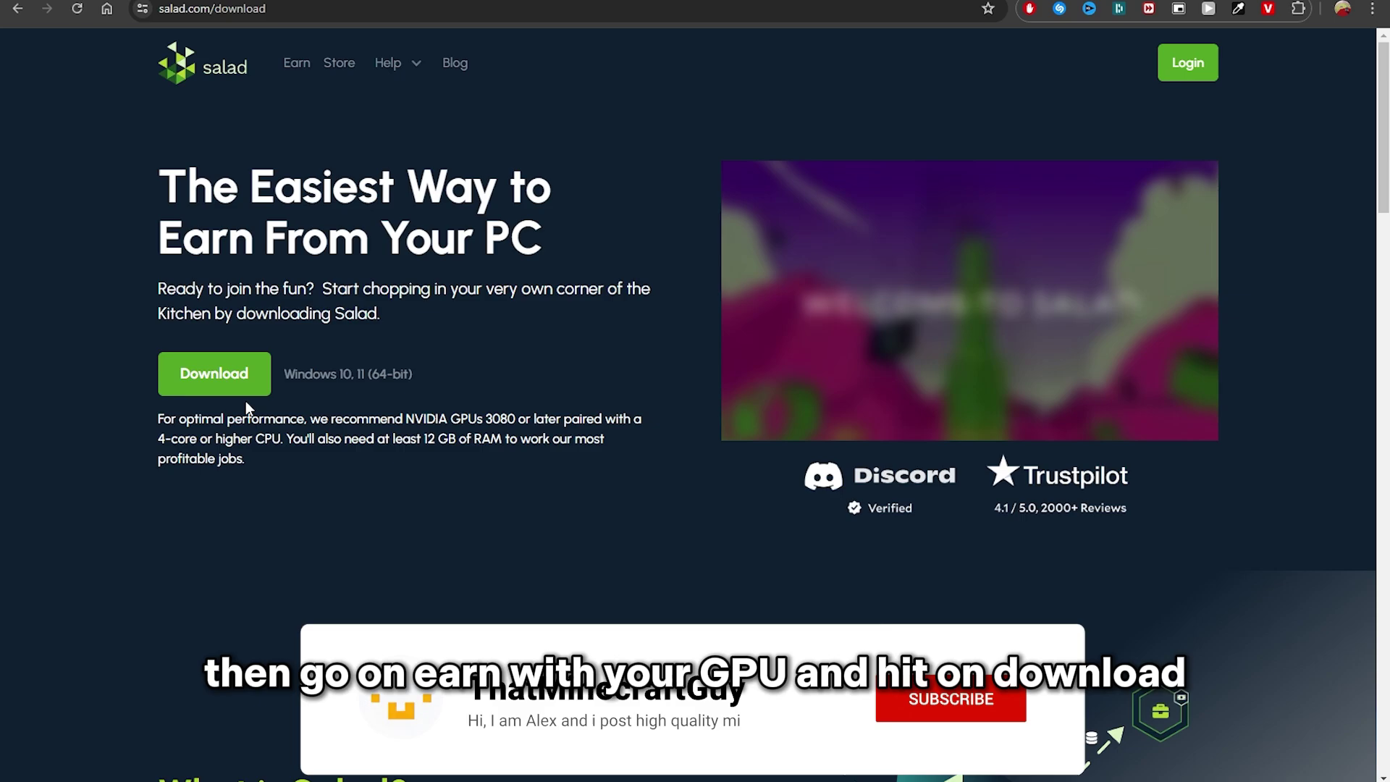
pyautogui.click(239, 382)
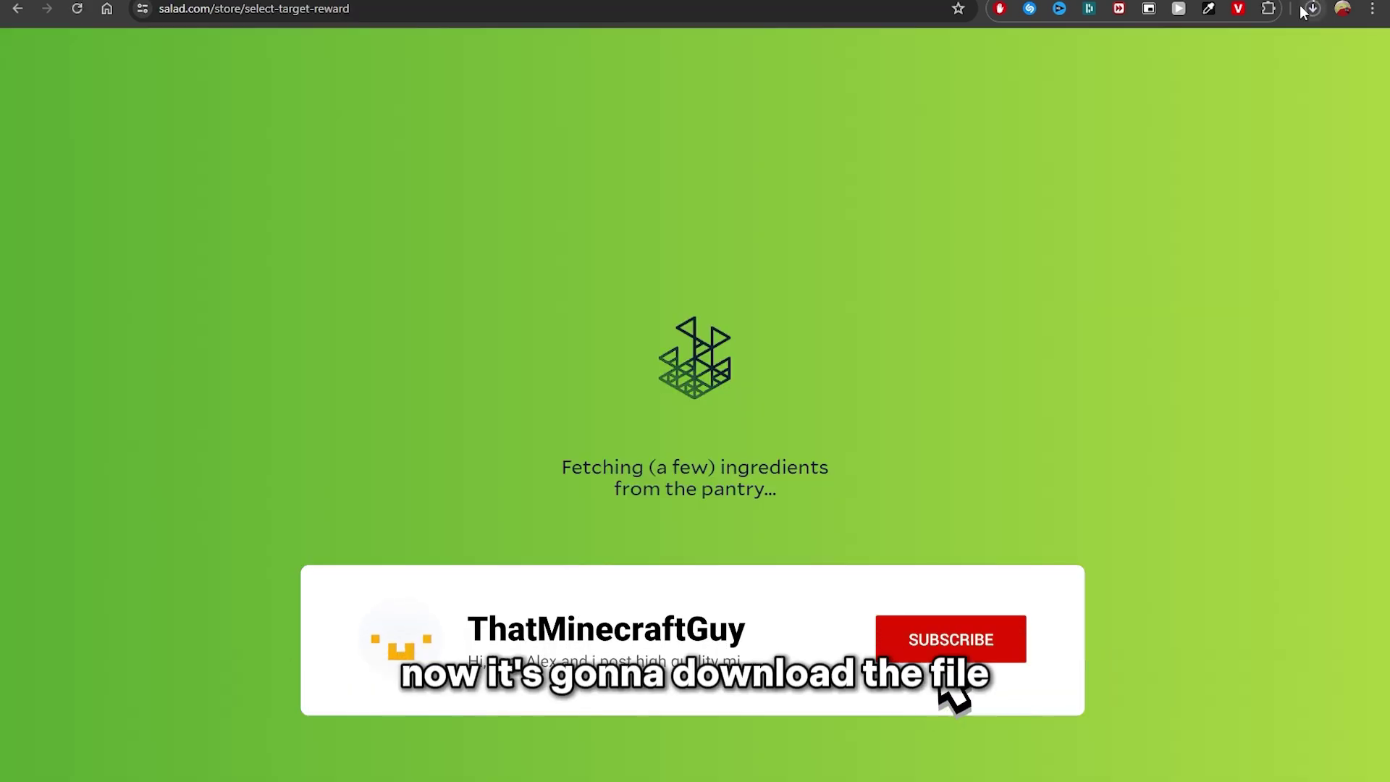
# Step: Install Salad from the downloaded Salad-1.6.1.exe with Run Salad enabled, and start the login in the launched program
pyautogui.click(1311, 10)
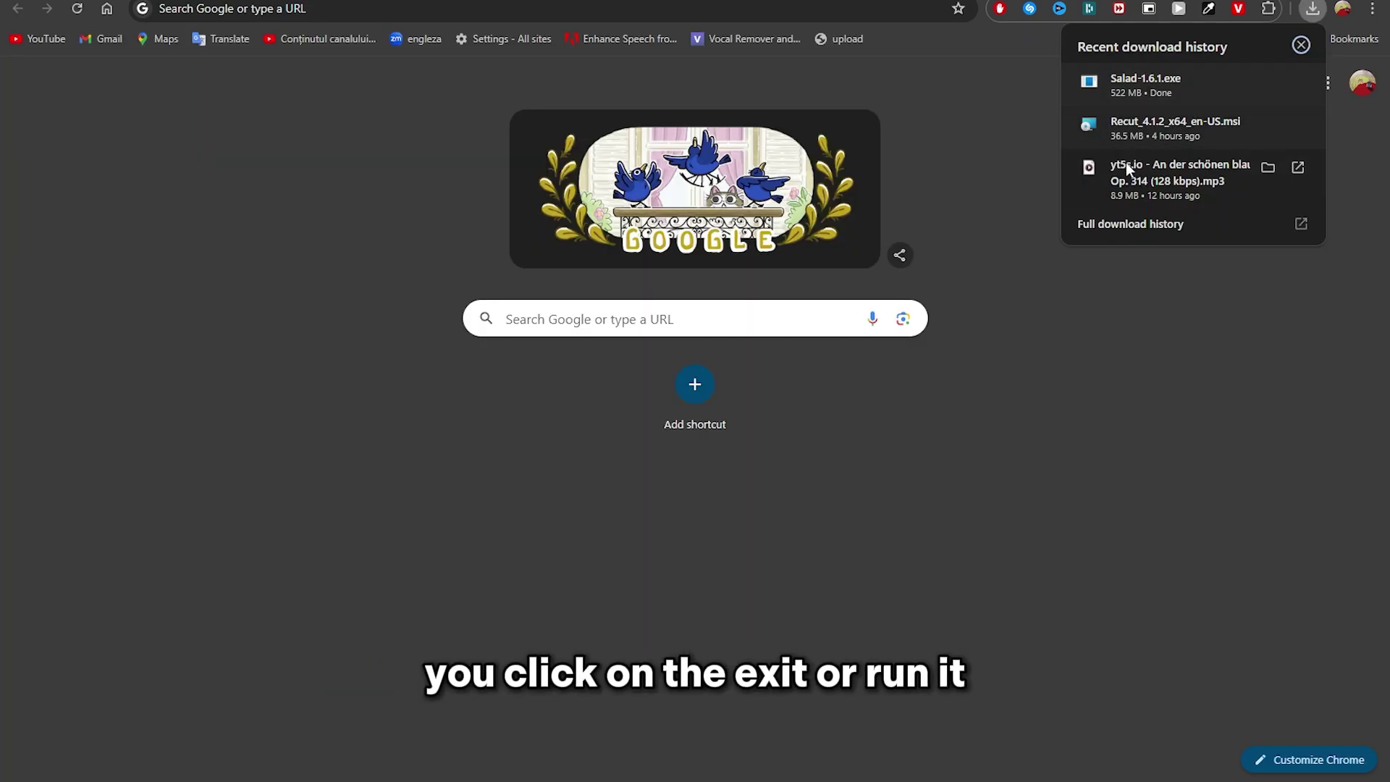
pyautogui.click(1153, 76)
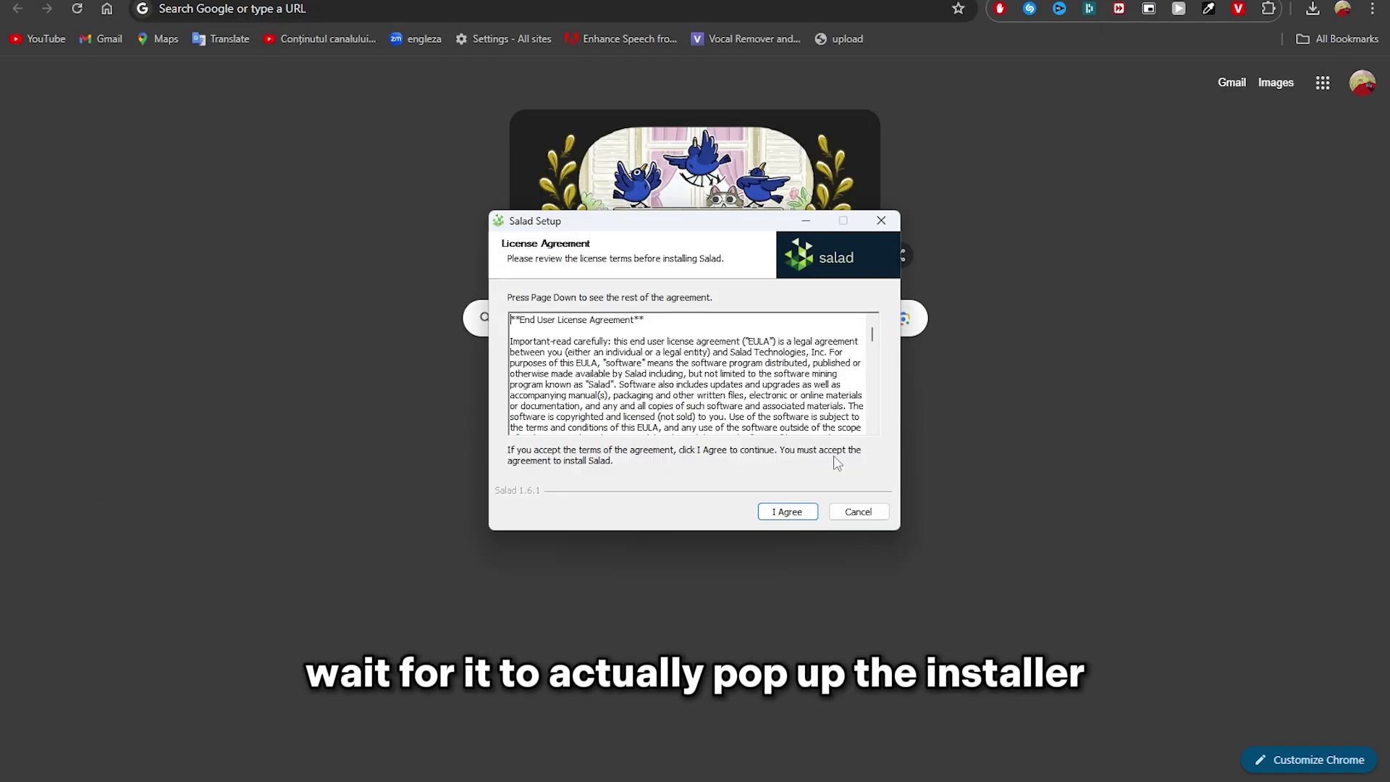
pyautogui.click(772, 519)
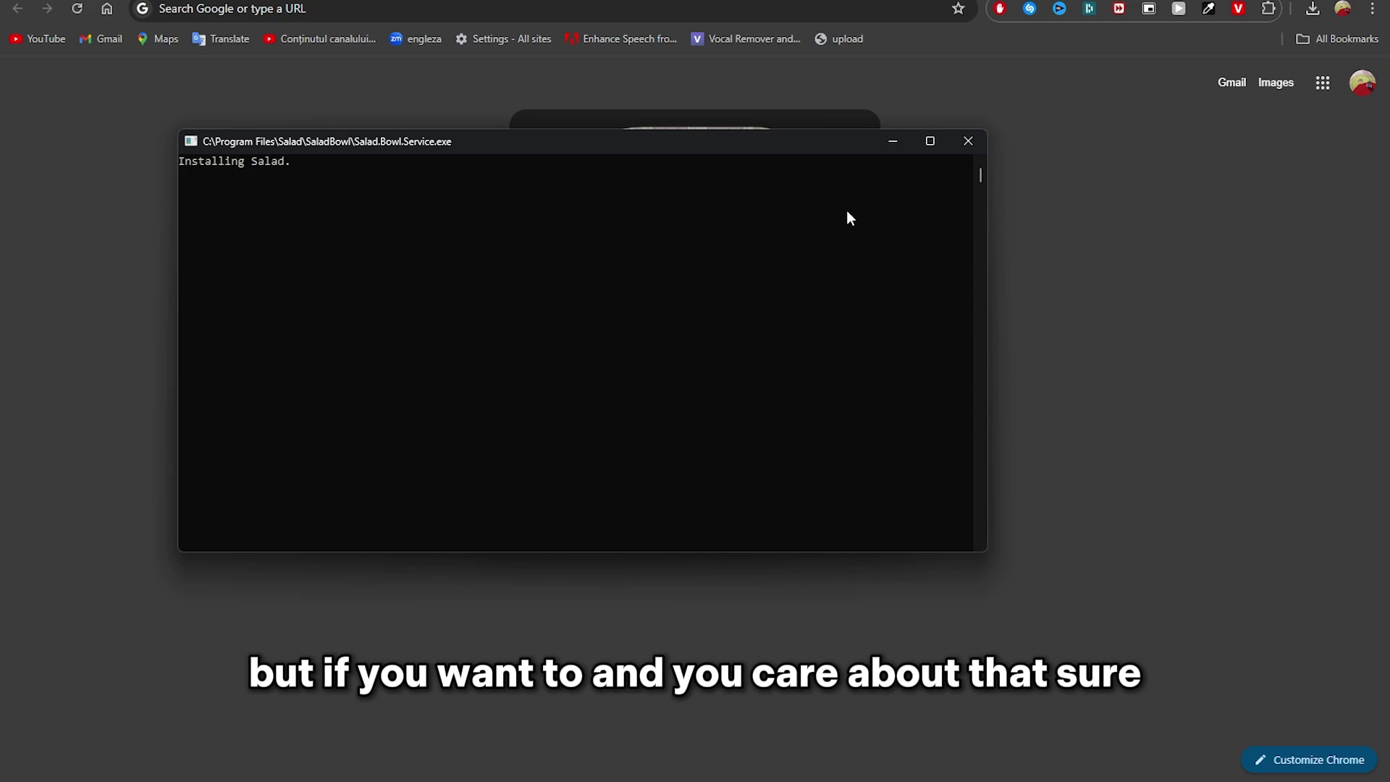
pyautogui.moveTo(848, 149); pyautogui.dragTo(925, 410)
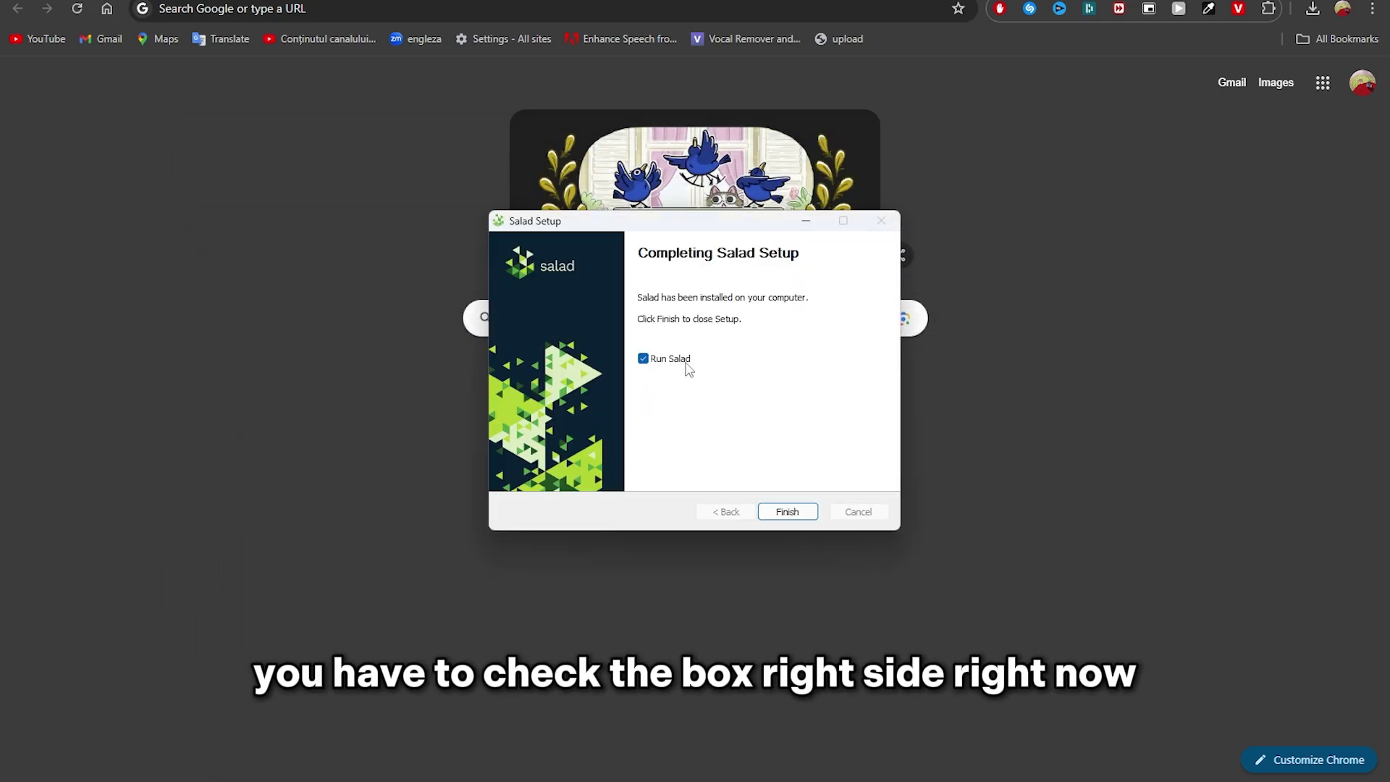
pyautogui.click(802, 517)
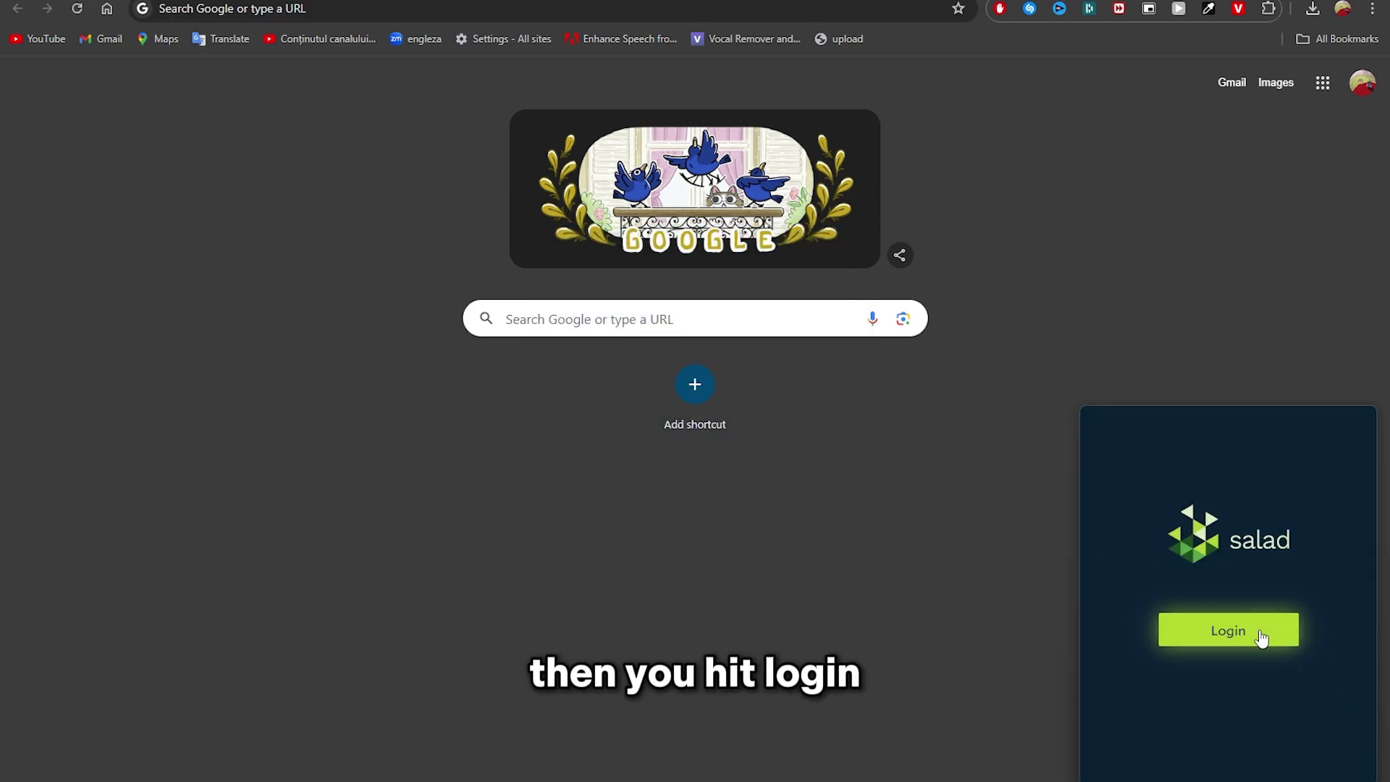
pyautogui.click(1259, 634)
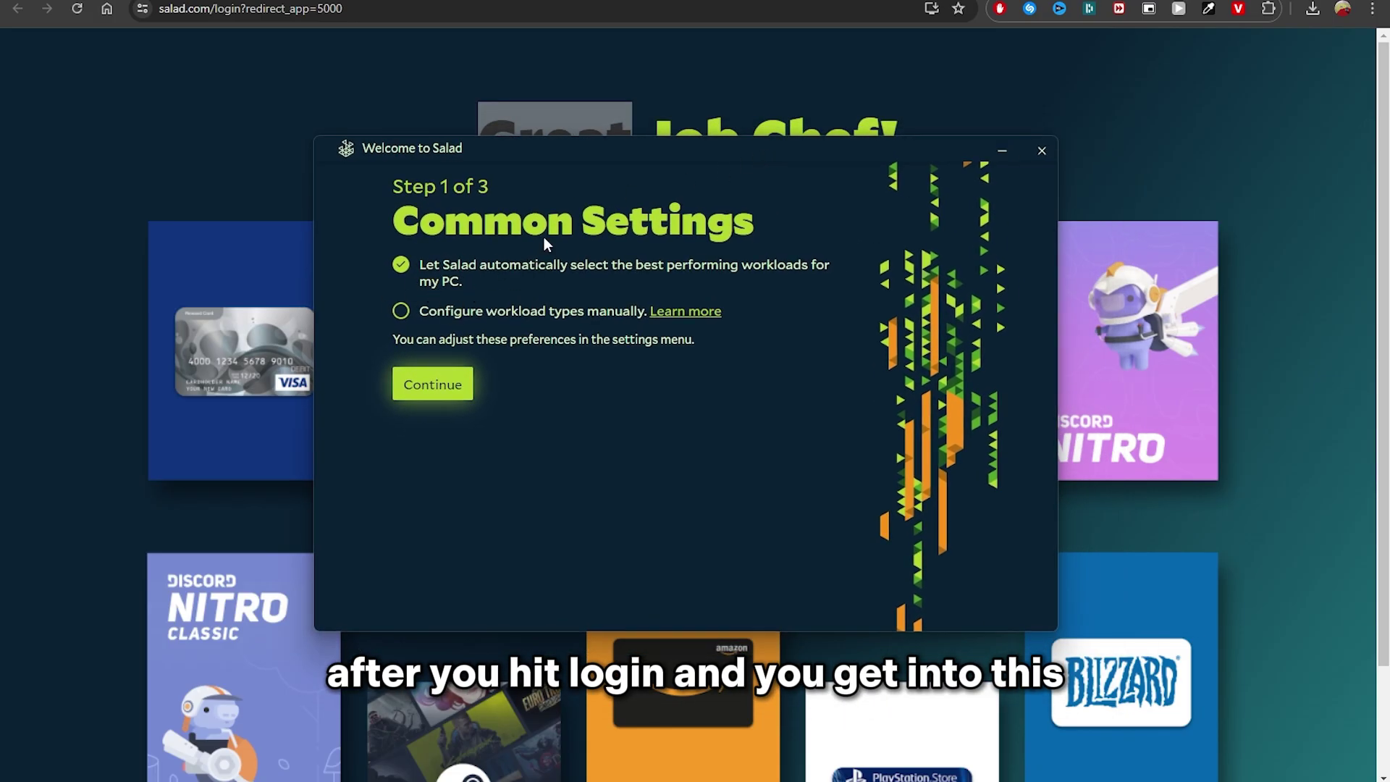
# Step: Try manual workload configuration, switching Video Streaming off and on, and return to automatic workload selection
pyautogui.click(459, 312)
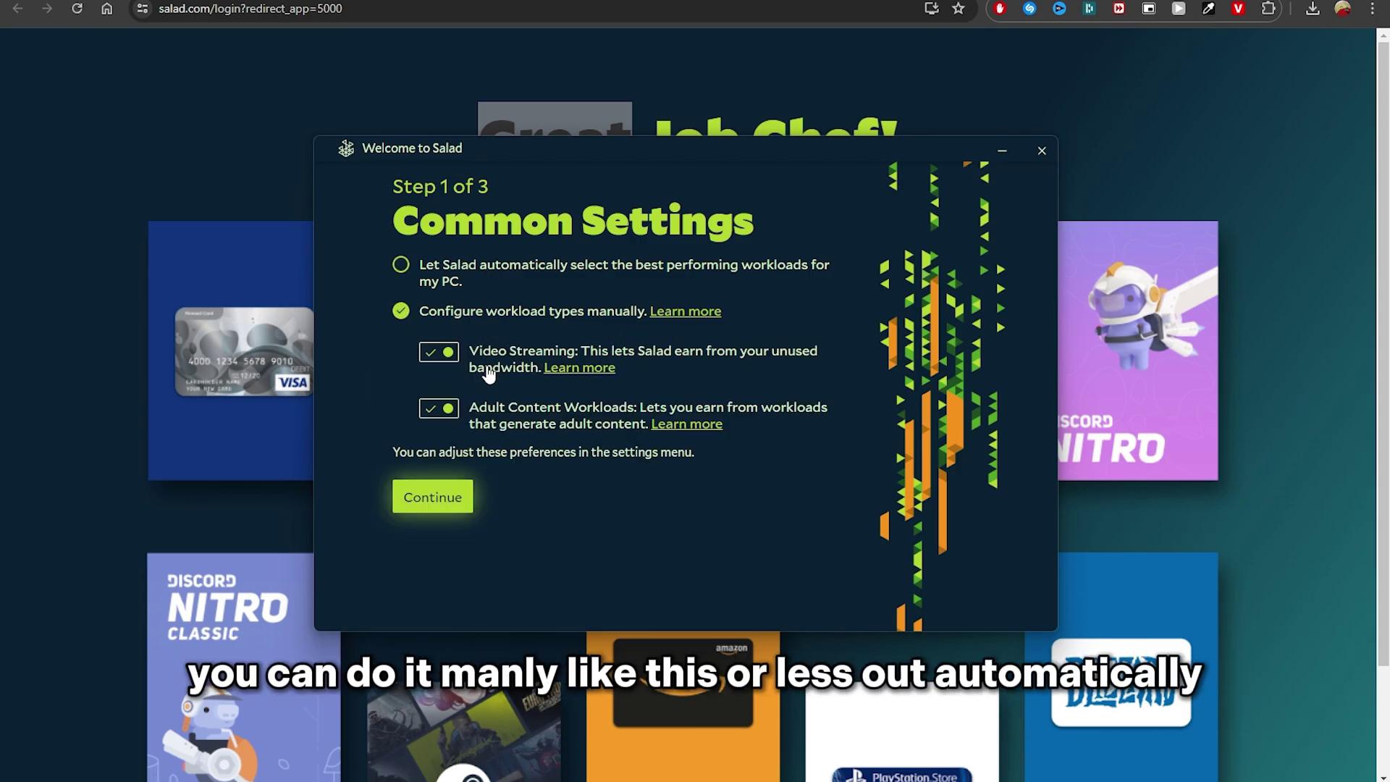
pyautogui.click(439, 352)
pyautogui.click(439, 352)
pyautogui.click(444, 269)
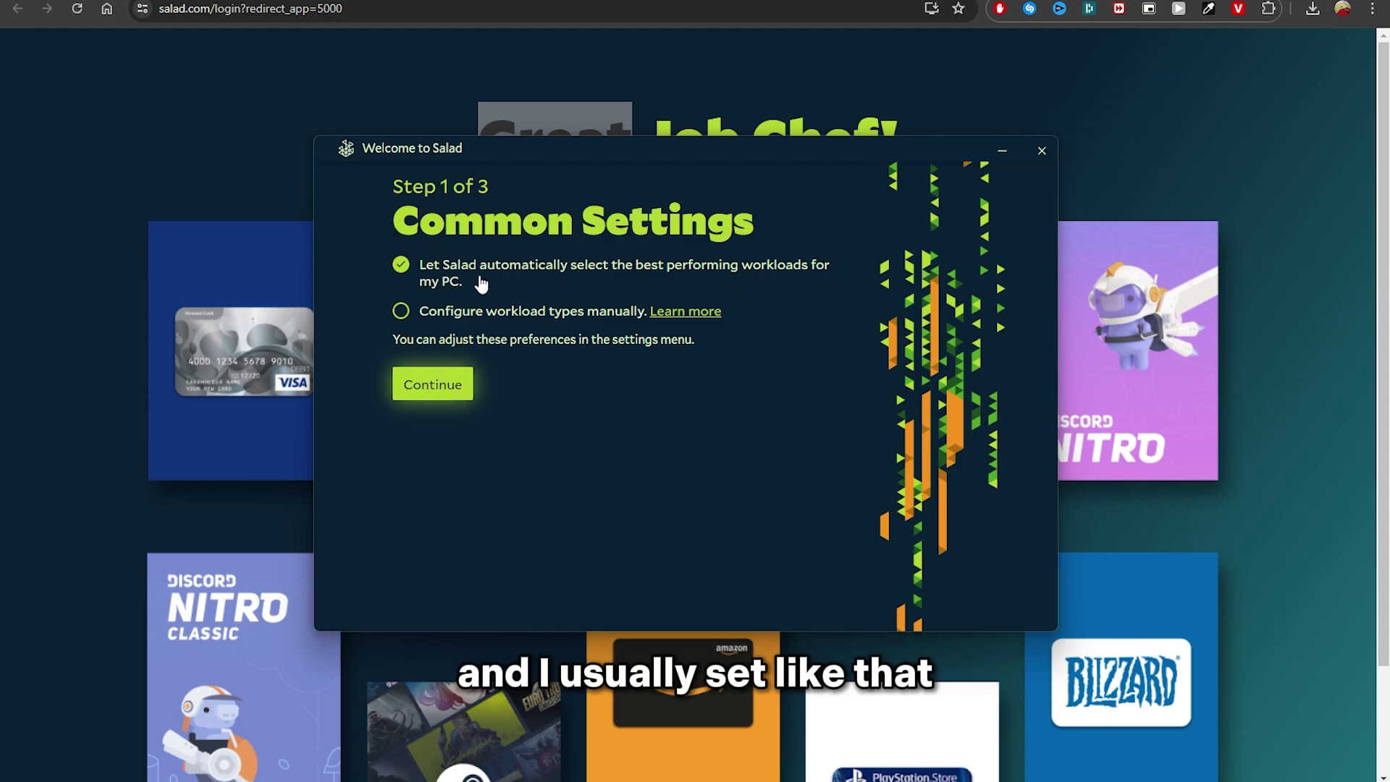
# Step: Continue the setup with automatic workload selection and whitelist Salad in Windows Defender
pyautogui.click(432, 391)
pyautogui.scroll(-1, 568, 451)
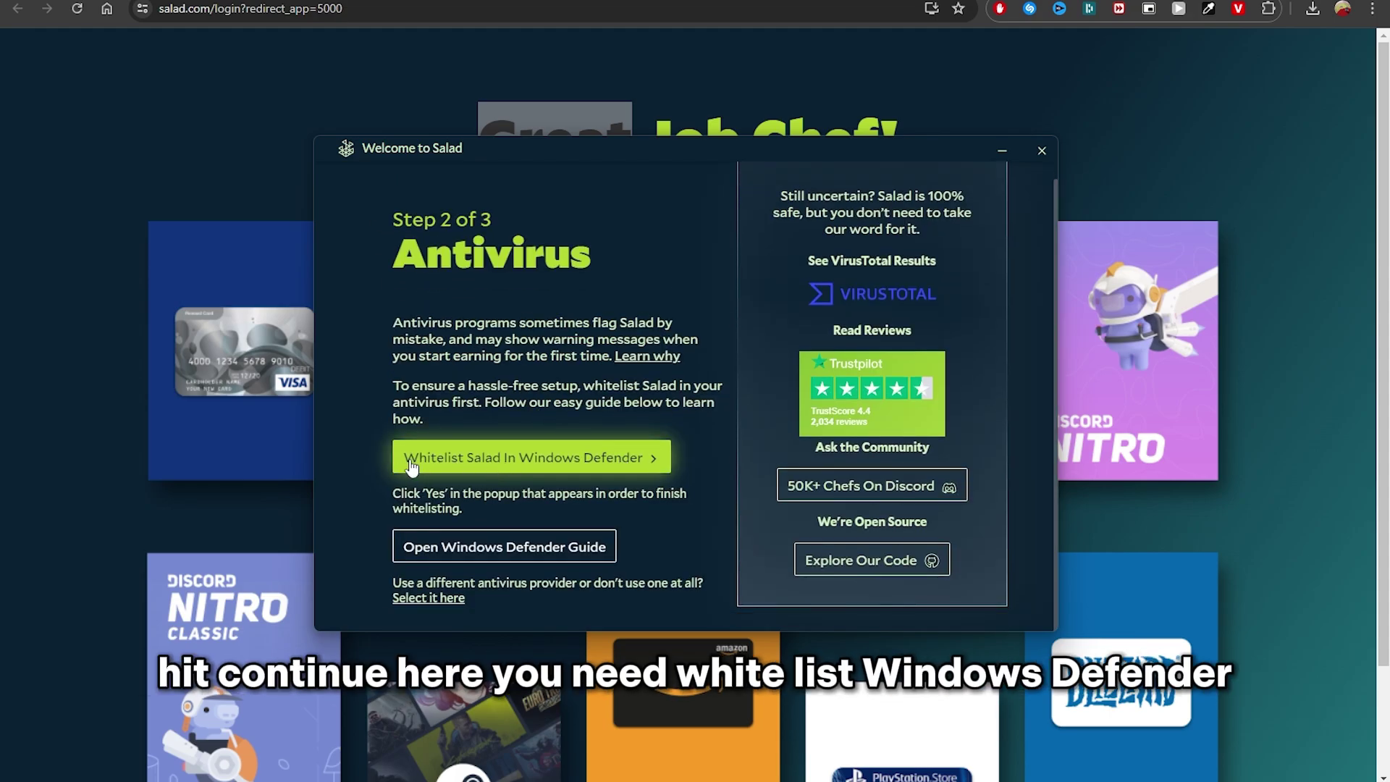
pyautogui.click(565, 456)
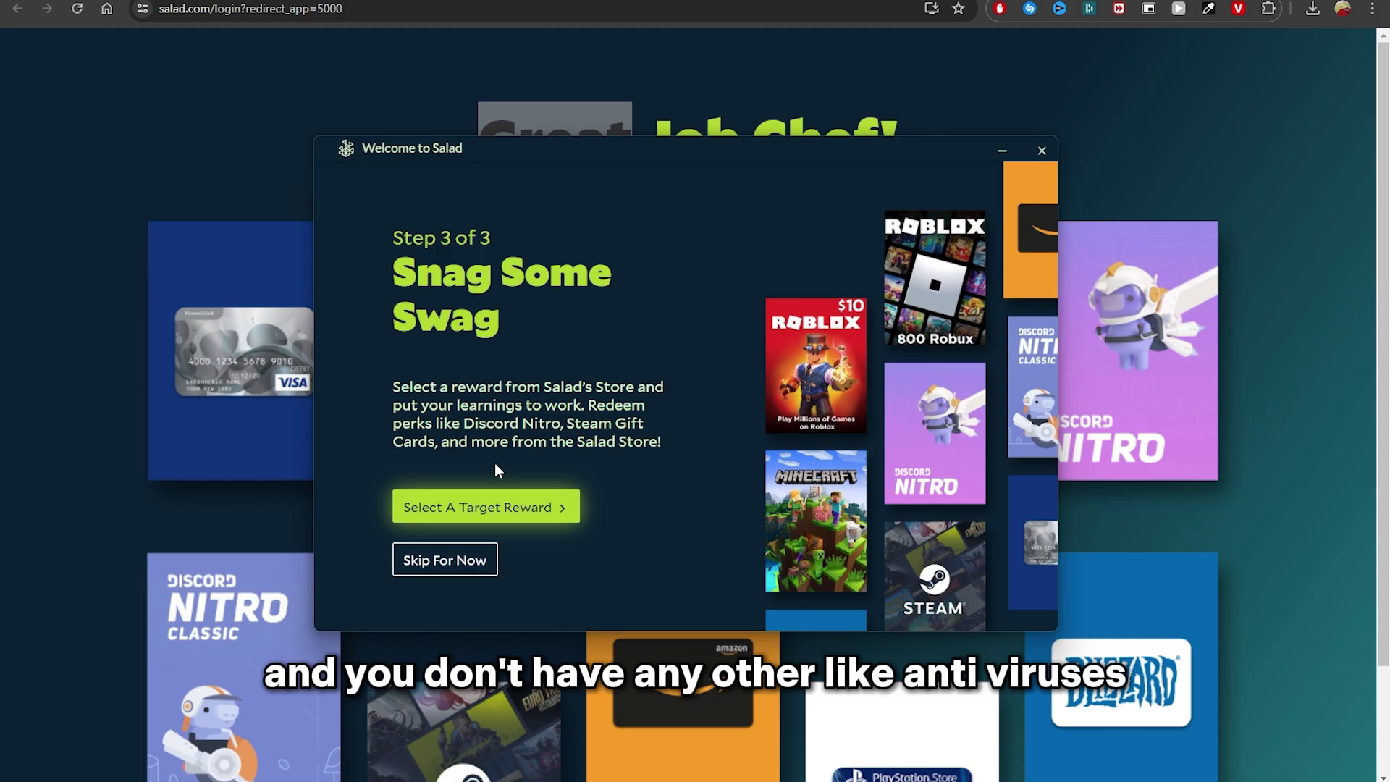
# Step: Skip selecting a target reward in the welcome setup and finish it
pyautogui.click(456, 561)
pyautogui.click(440, 376)
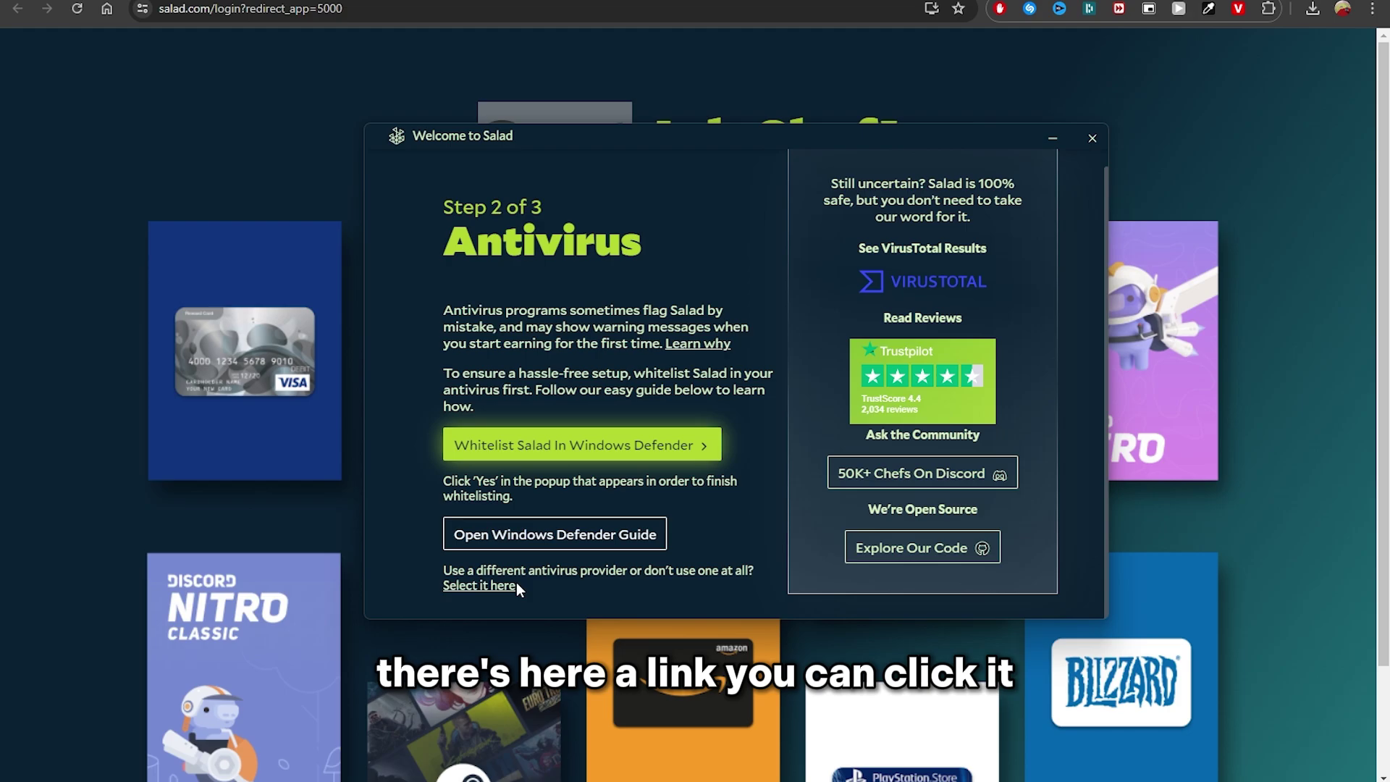
# Step: Open the selection of other antivirus providers from the Antivirus setup step and look through the listed providers
pyautogui.click(499, 581)
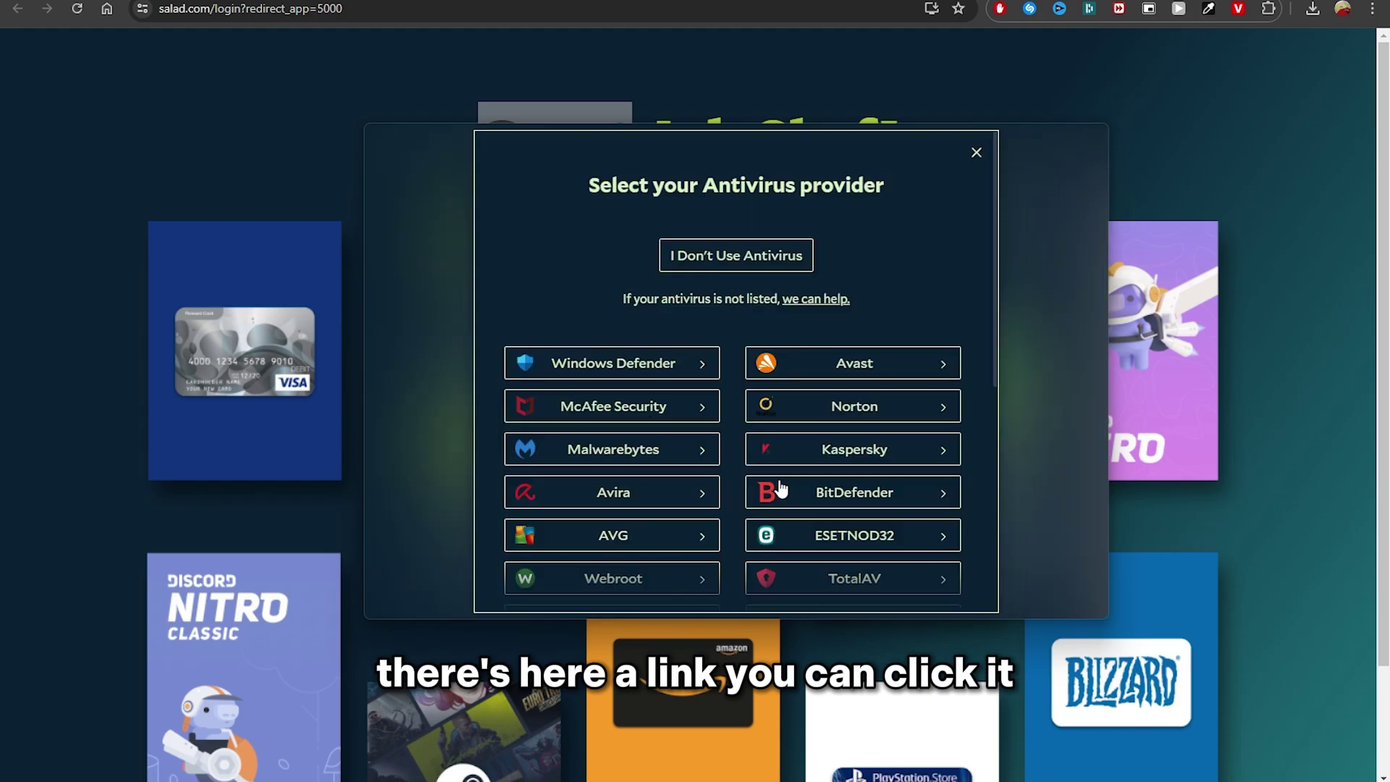
pyautogui.scroll(-5, 661, 319)
pyautogui.scroll(5, 885, 571)
pyautogui.scroll(-5, 746, 379)
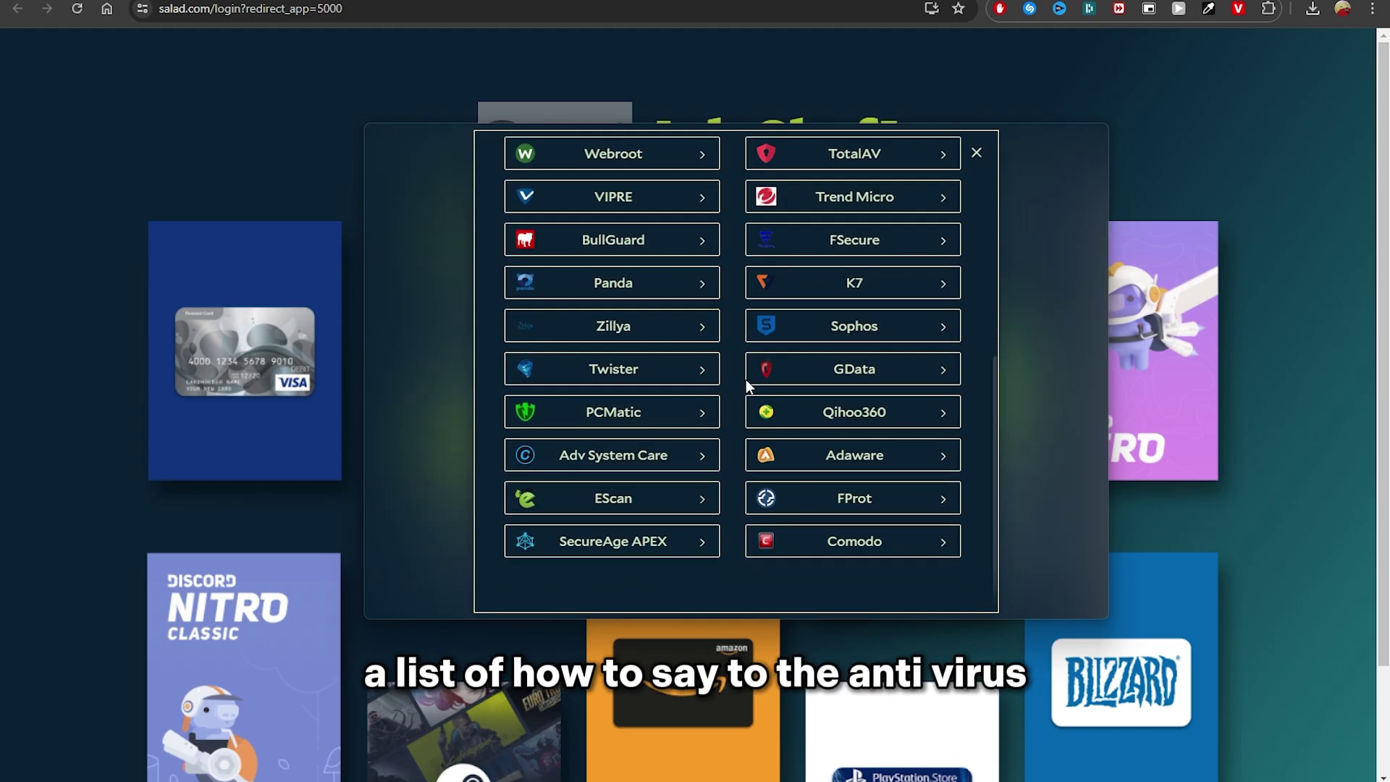
pyautogui.scroll(5, 724, 355)
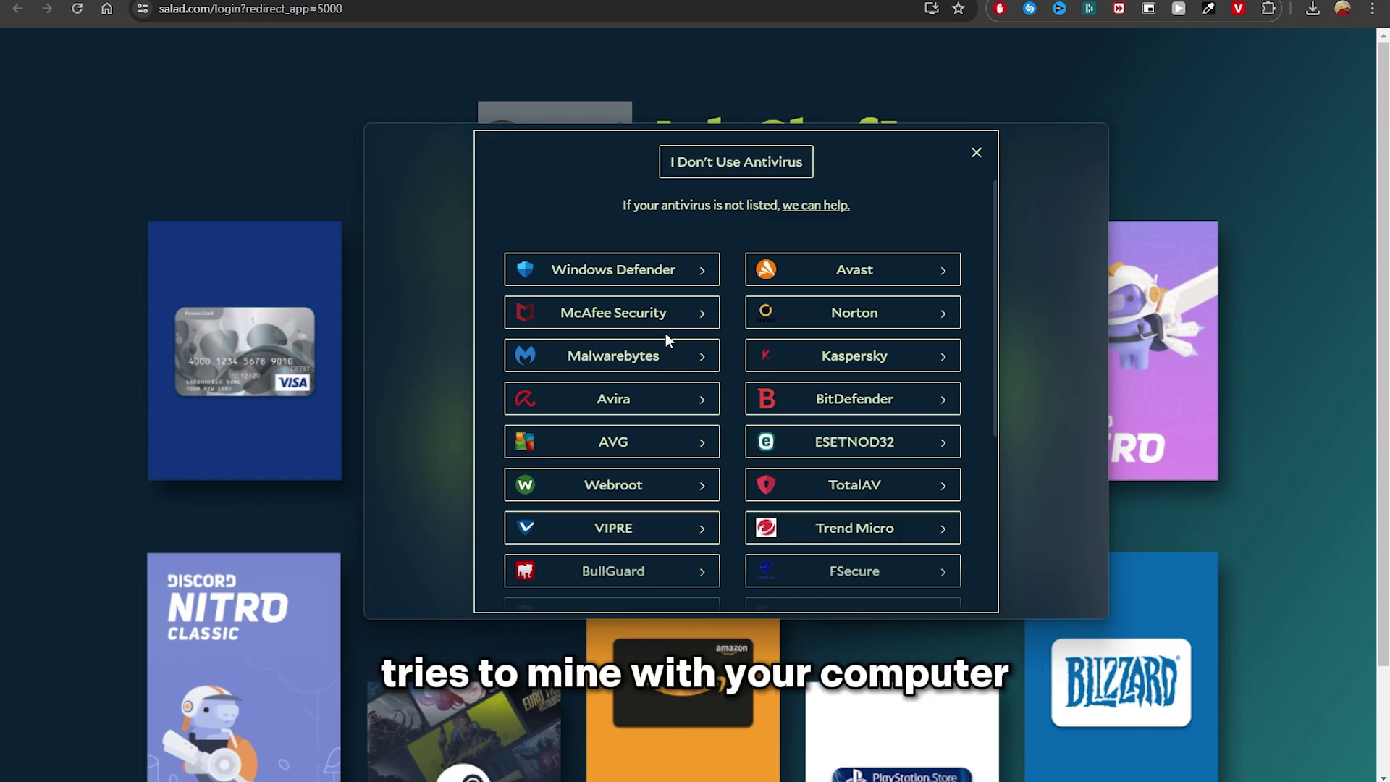
pyautogui.scroll(-4, 666, 338)
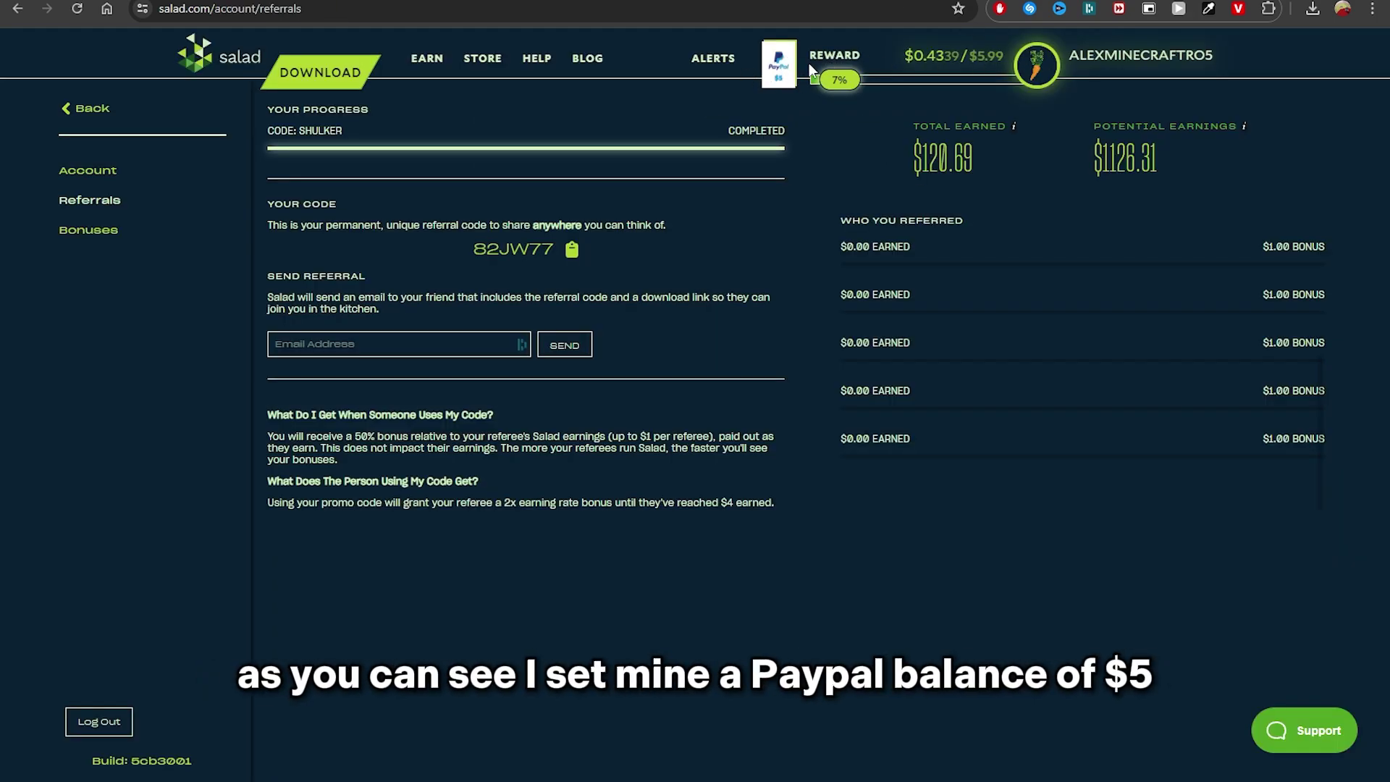
# Step: Skip the target reward selection in step 3 and finish the Salad setup
pyautogui.moveTo(810, 62)
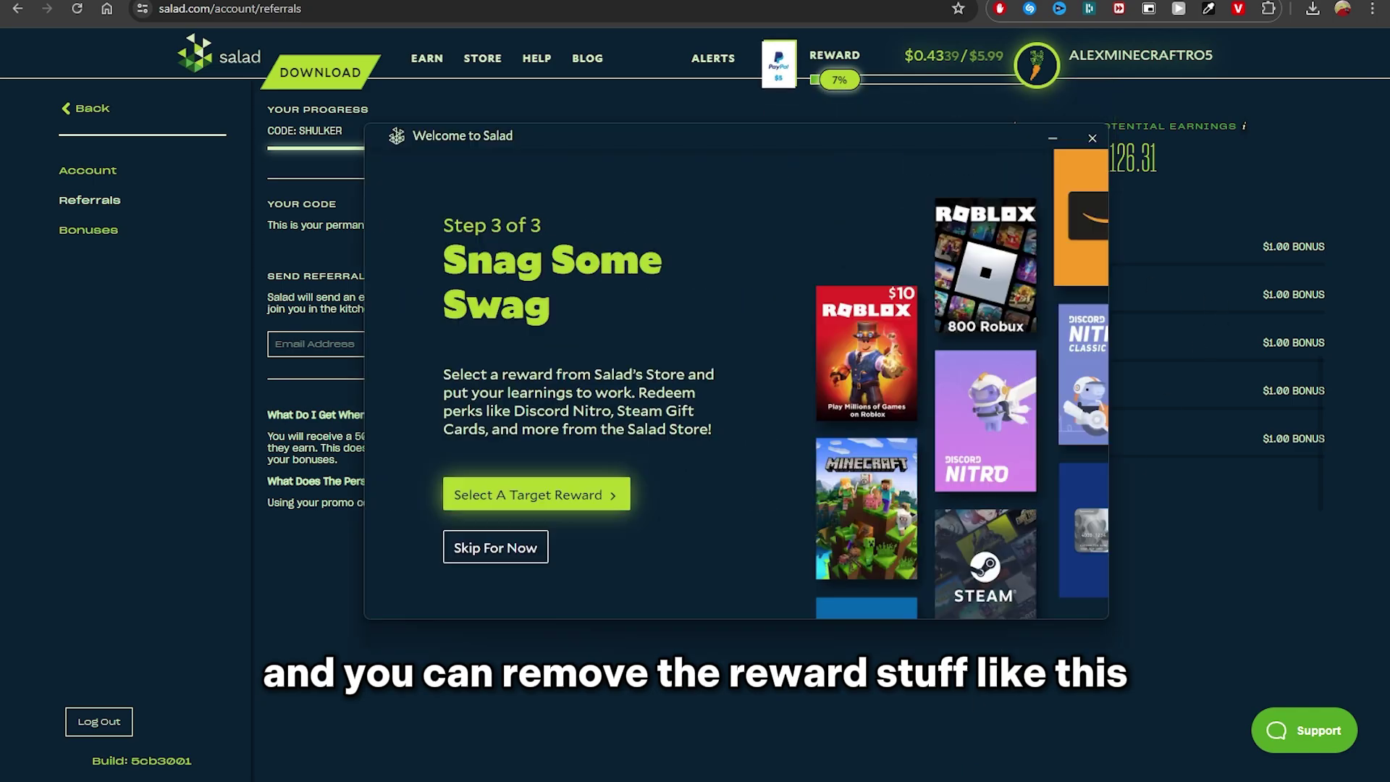
pyautogui.click(504, 569)
pyautogui.click(513, 367)
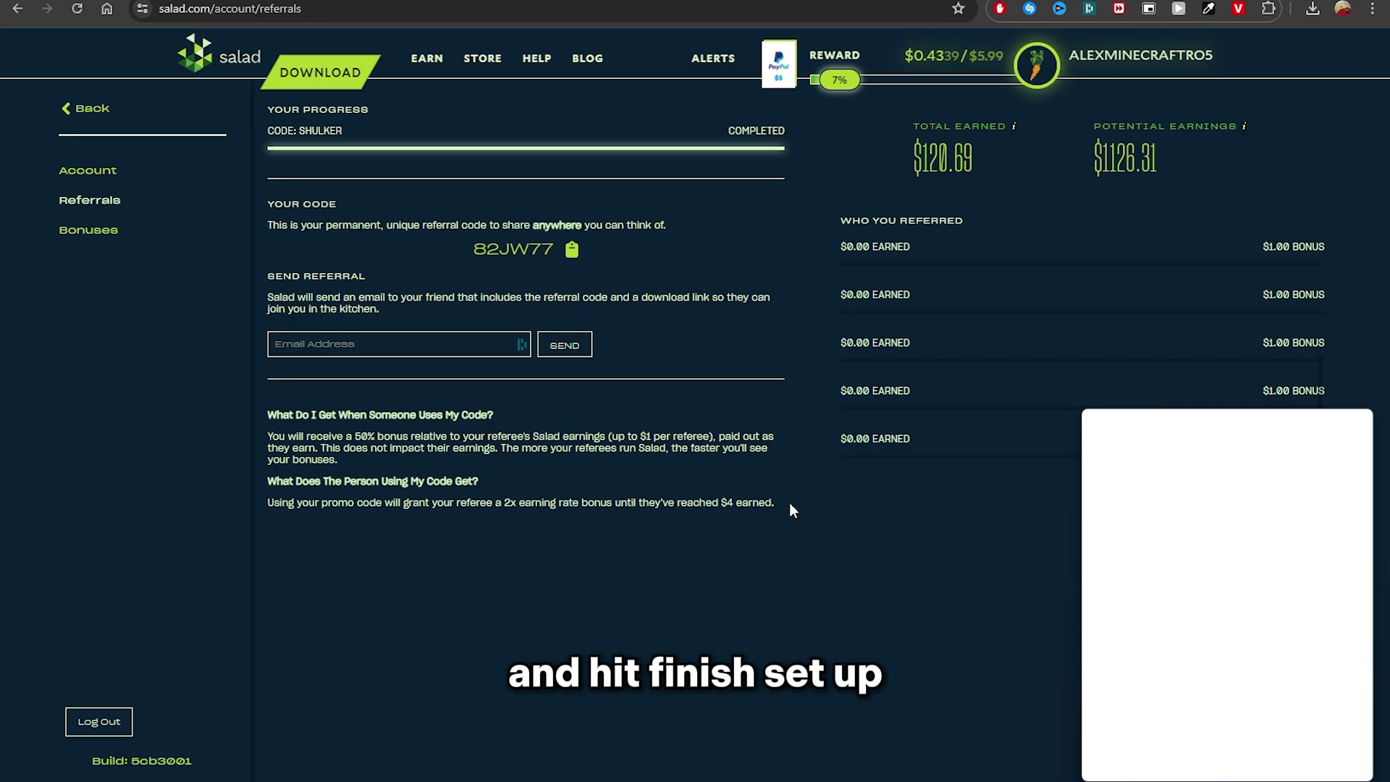
# Step: Look at the Performance and Earn views of the Salad dashboard and open the Salad settings
pyautogui.click(1261, 433)
pyautogui.click(1165, 434)
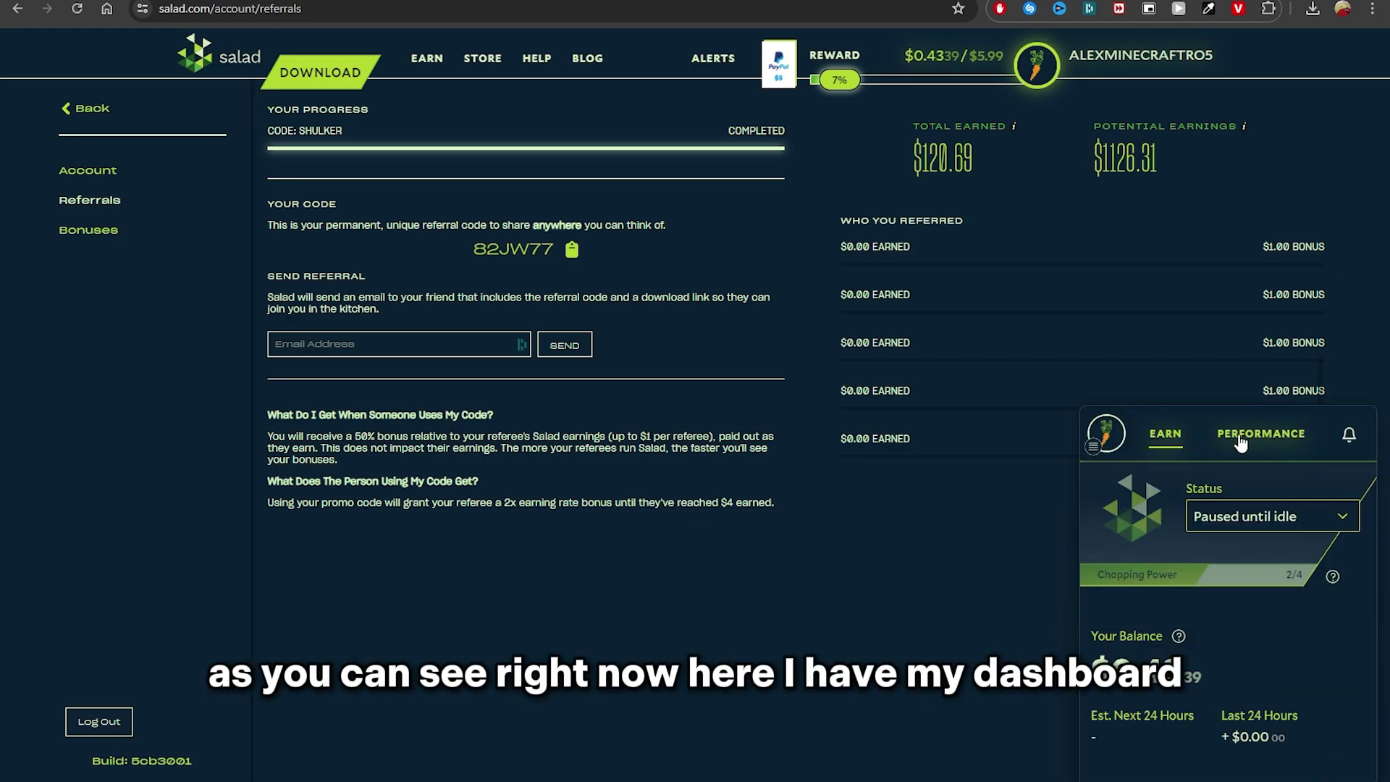
pyautogui.click(1123, 439)
pyautogui.click(1119, 447)
pyautogui.click(1118, 447)
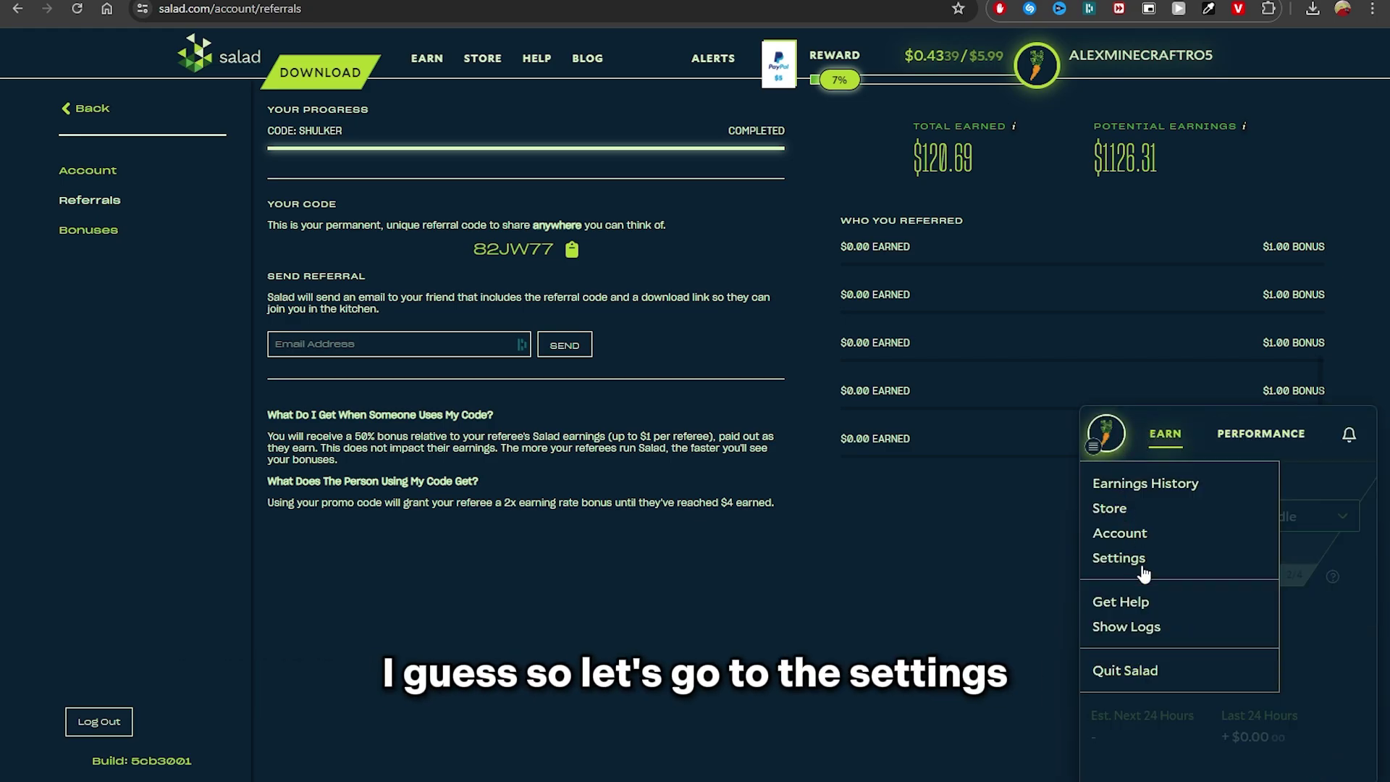
pyautogui.click(1133, 557)
# Step: Set the Auto Start timer to start after 1 minute of idling
pyautogui.scroll(-2, 1027, 504)
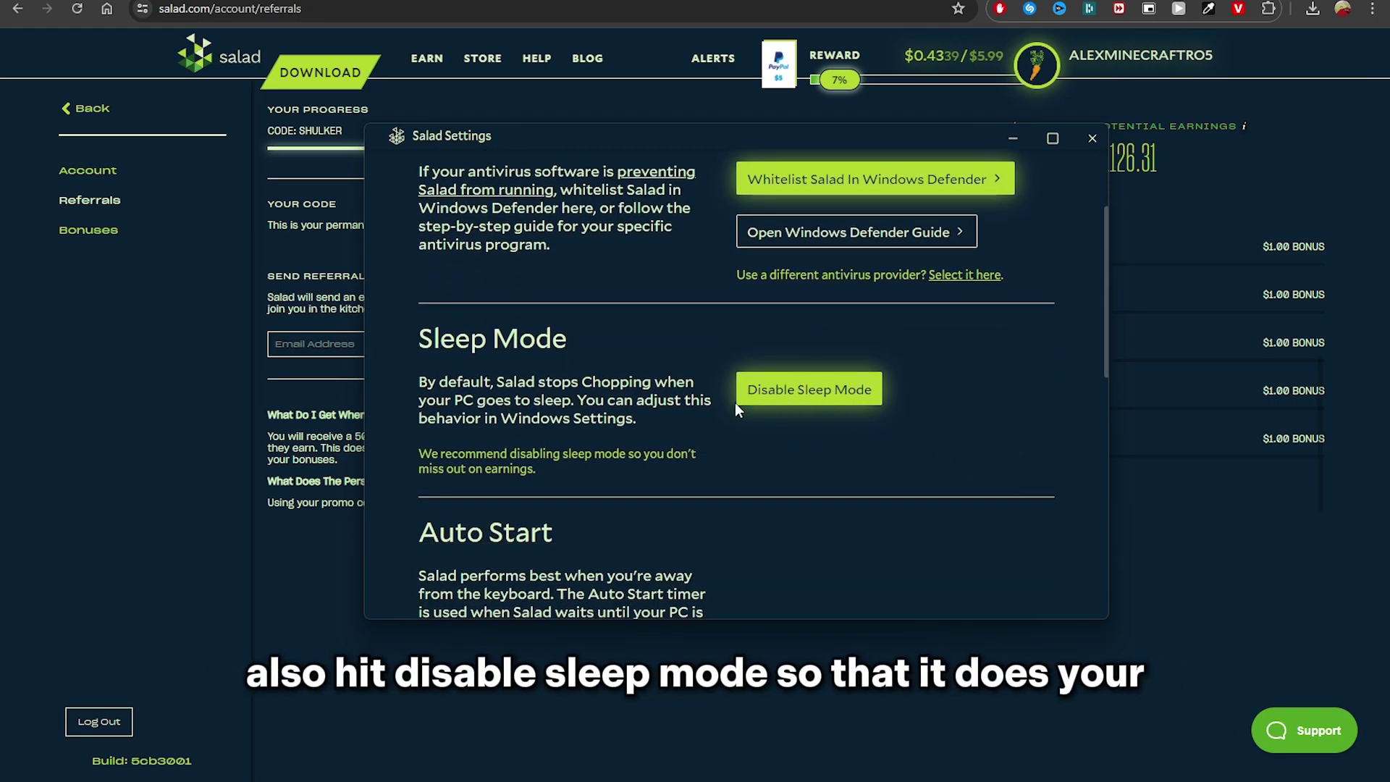
pyautogui.scroll(-3, 732, 406)
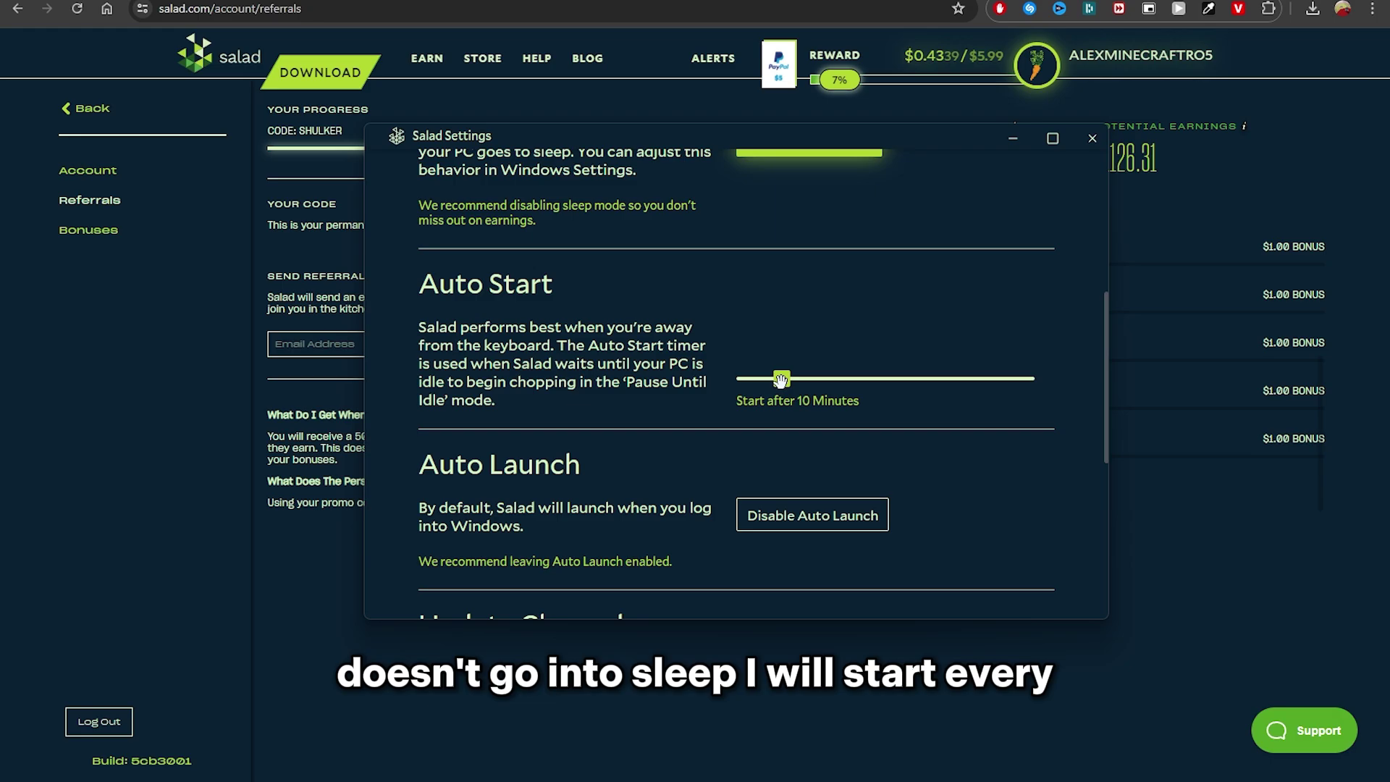
pyautogui.moveTo(779, 384); pyautogui.dragTo(736, 393)
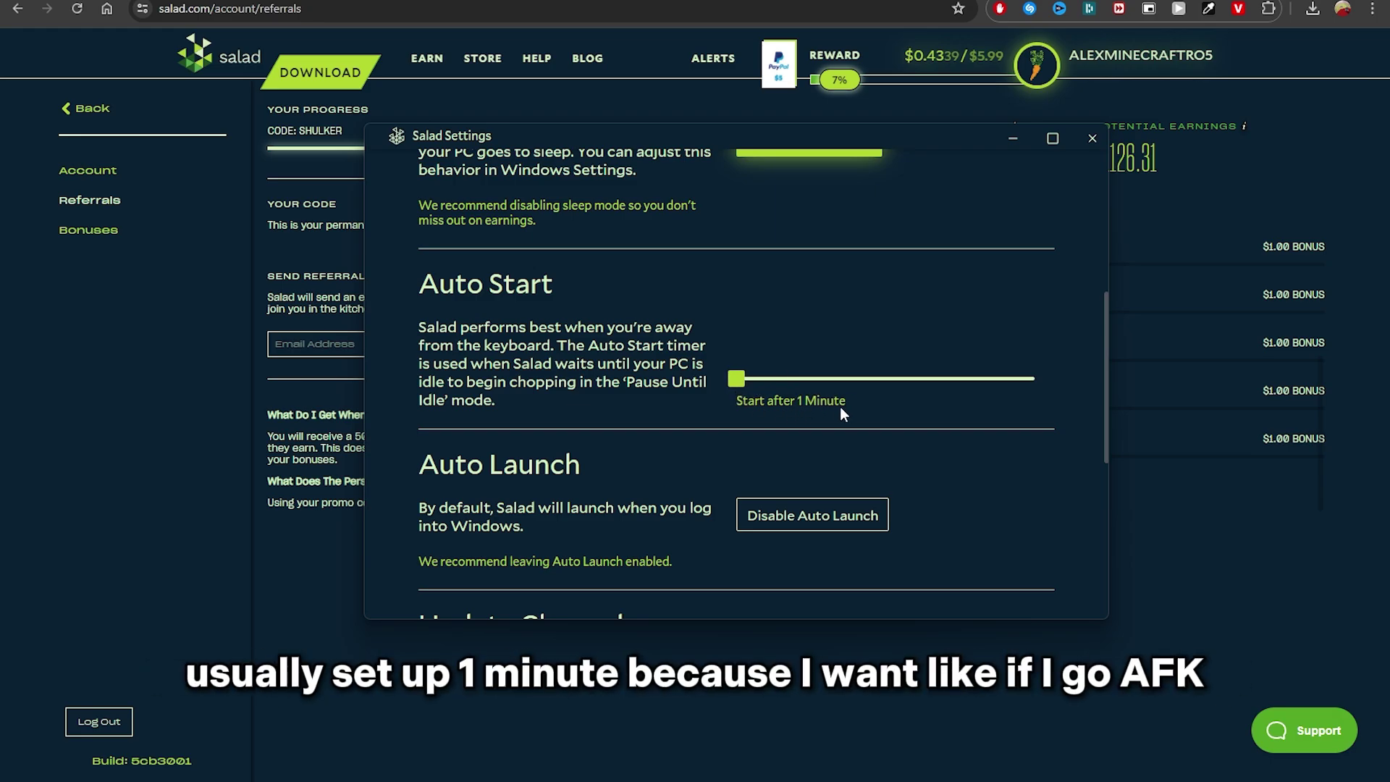
# Step: Disable Auto Launch and enable it again
pyautogui.scroll(-2, 833, 405)
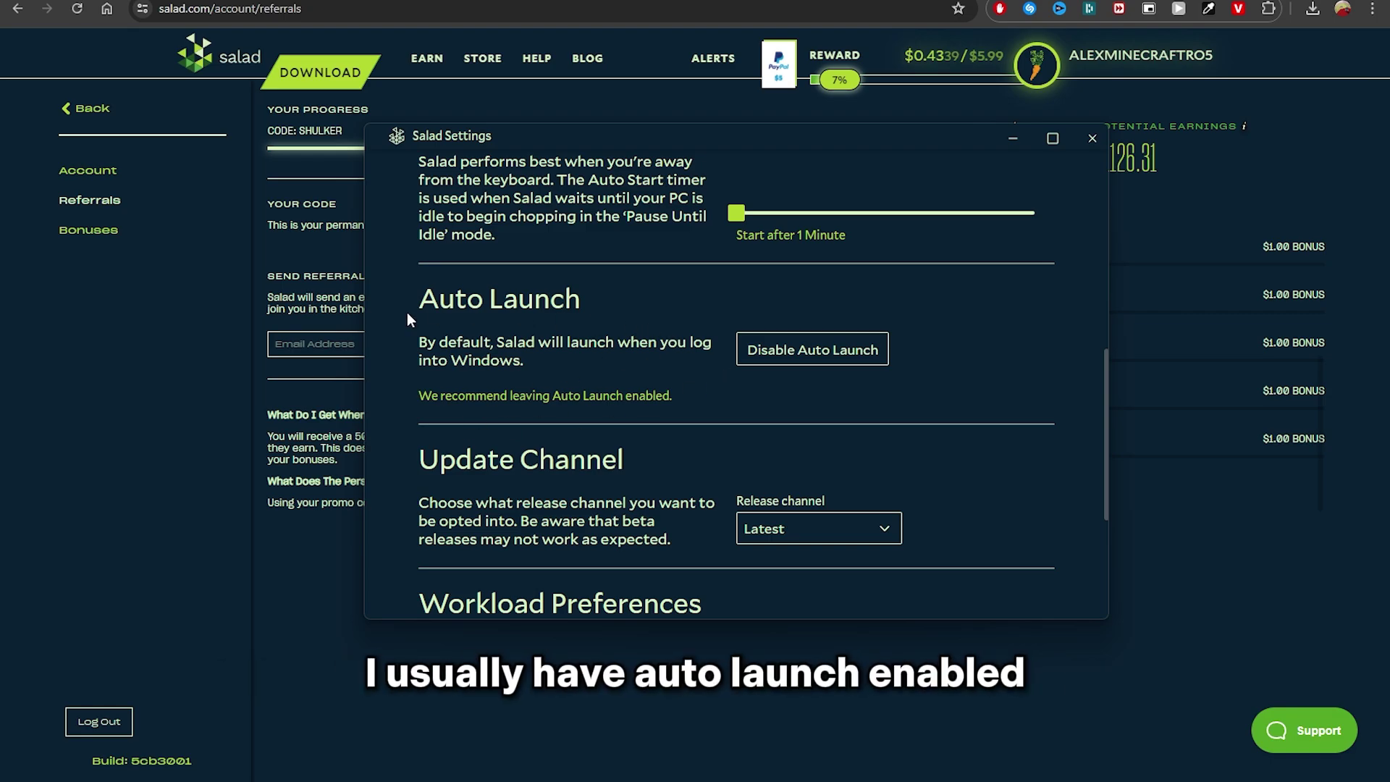
pyautogui.scroll(-1, 677, 377)
pyautogui.click(810, 268)
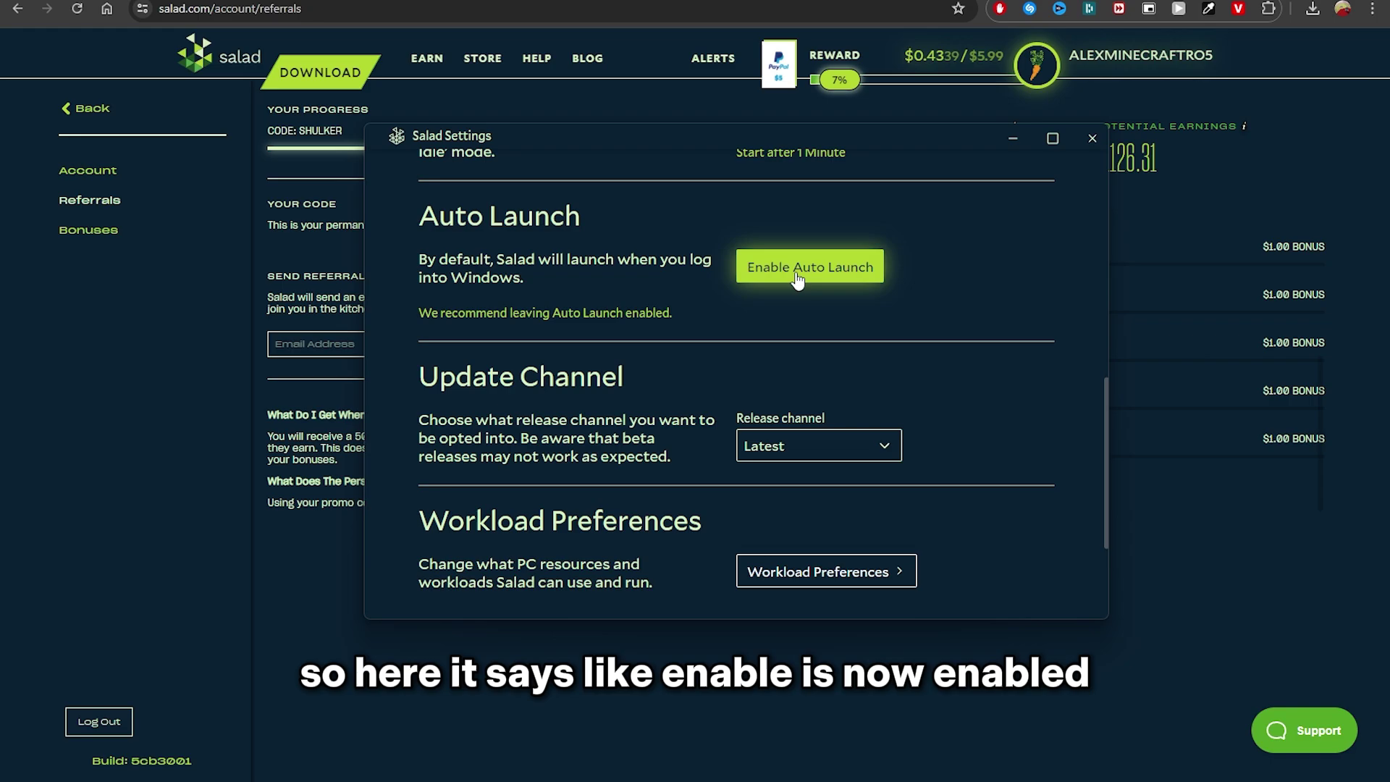
pyautogui.click(802, 275)
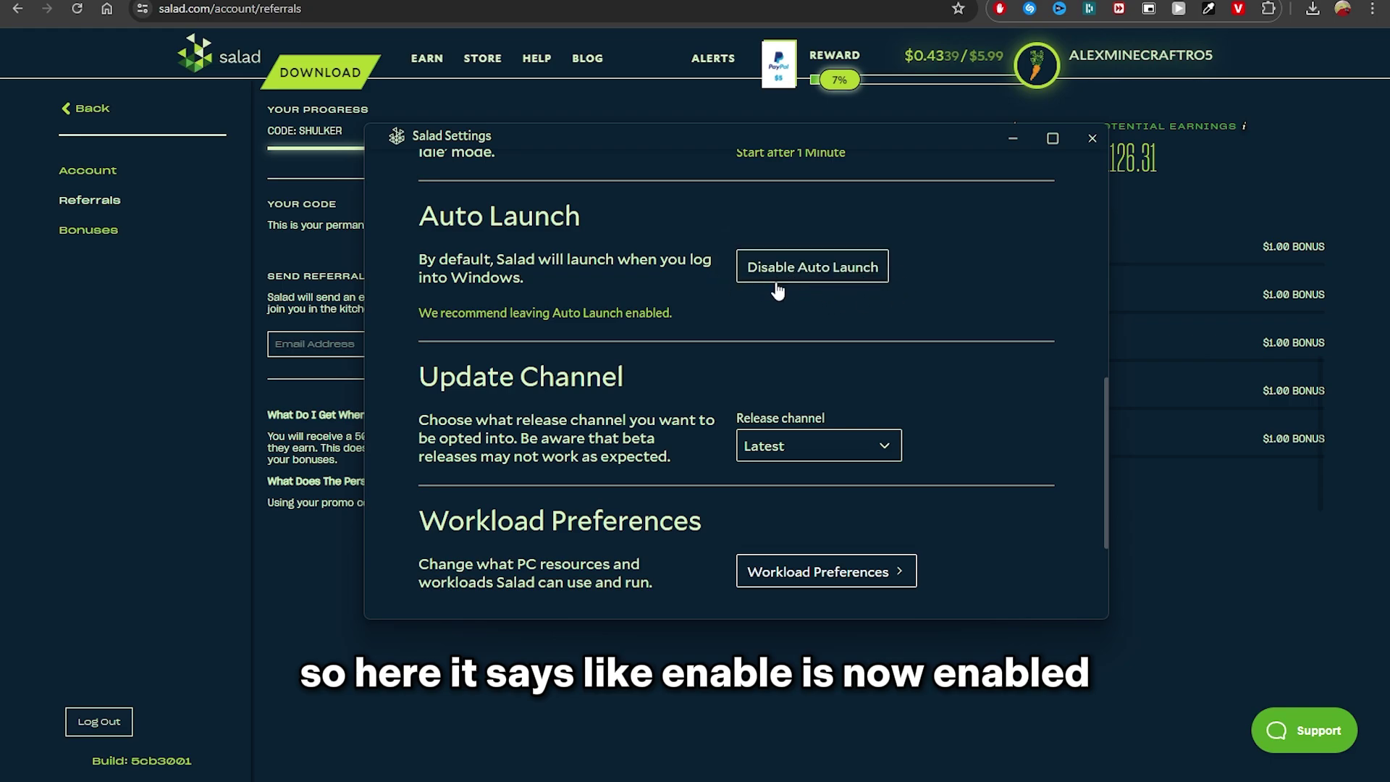
# Step: Check the available release channels for updates, leaving Latest selected
pyautogui.click(797, 445)
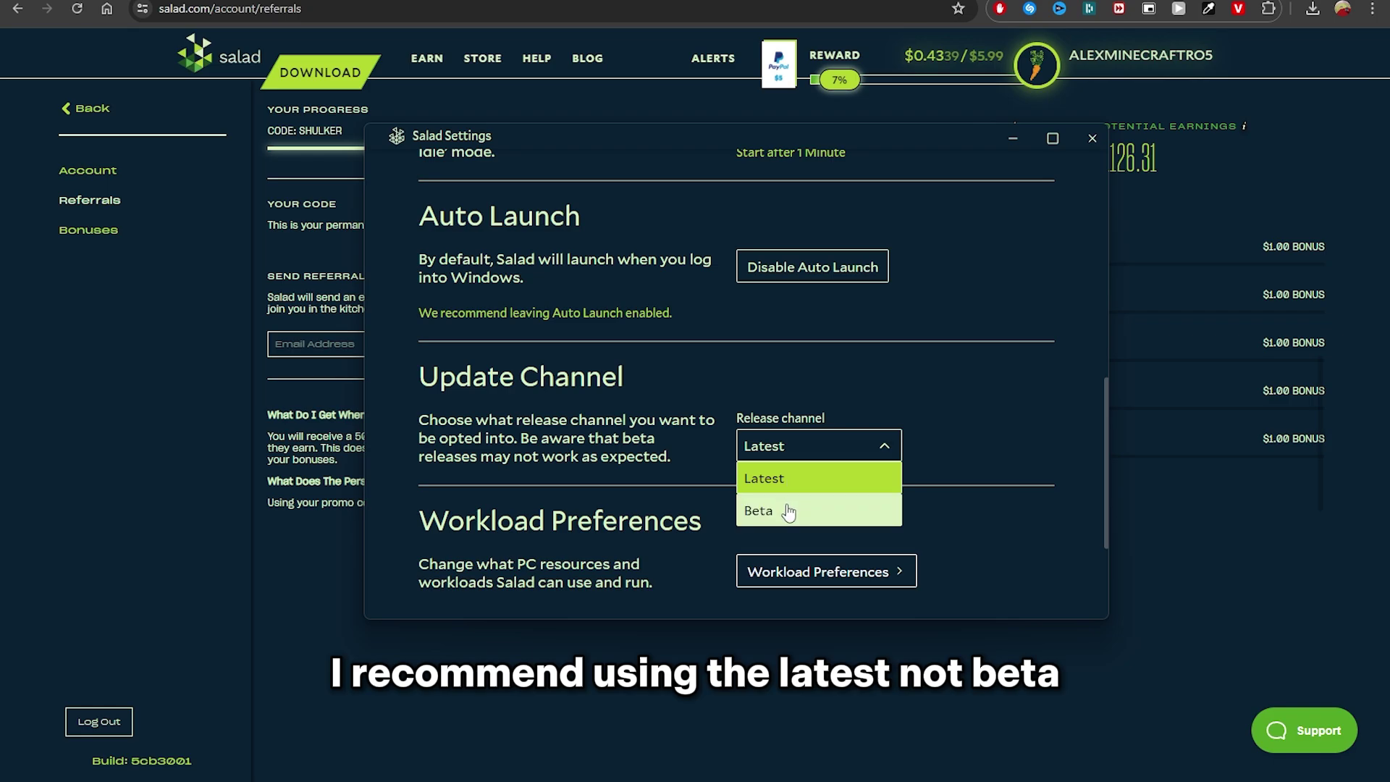
pyautogui.click(805, 460)
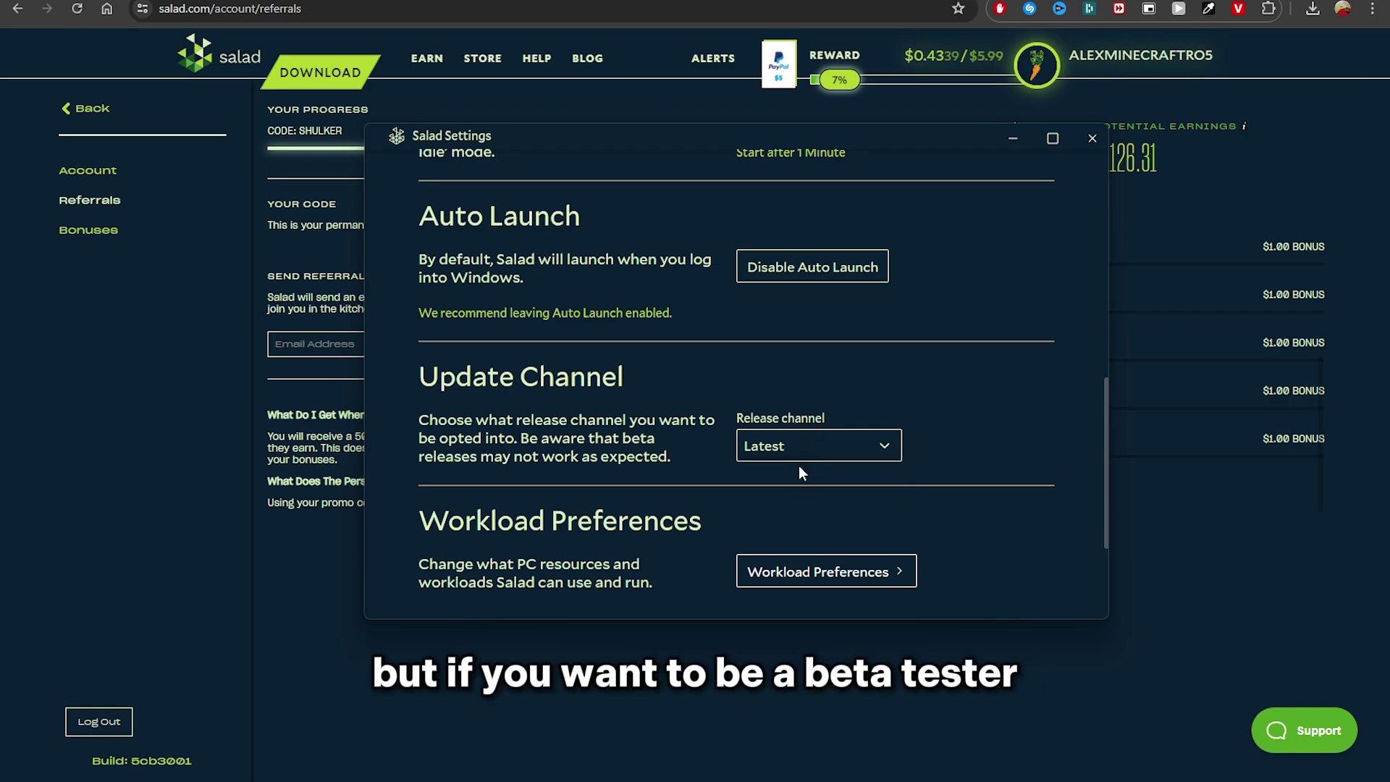
pyautogui.click(804, 456)
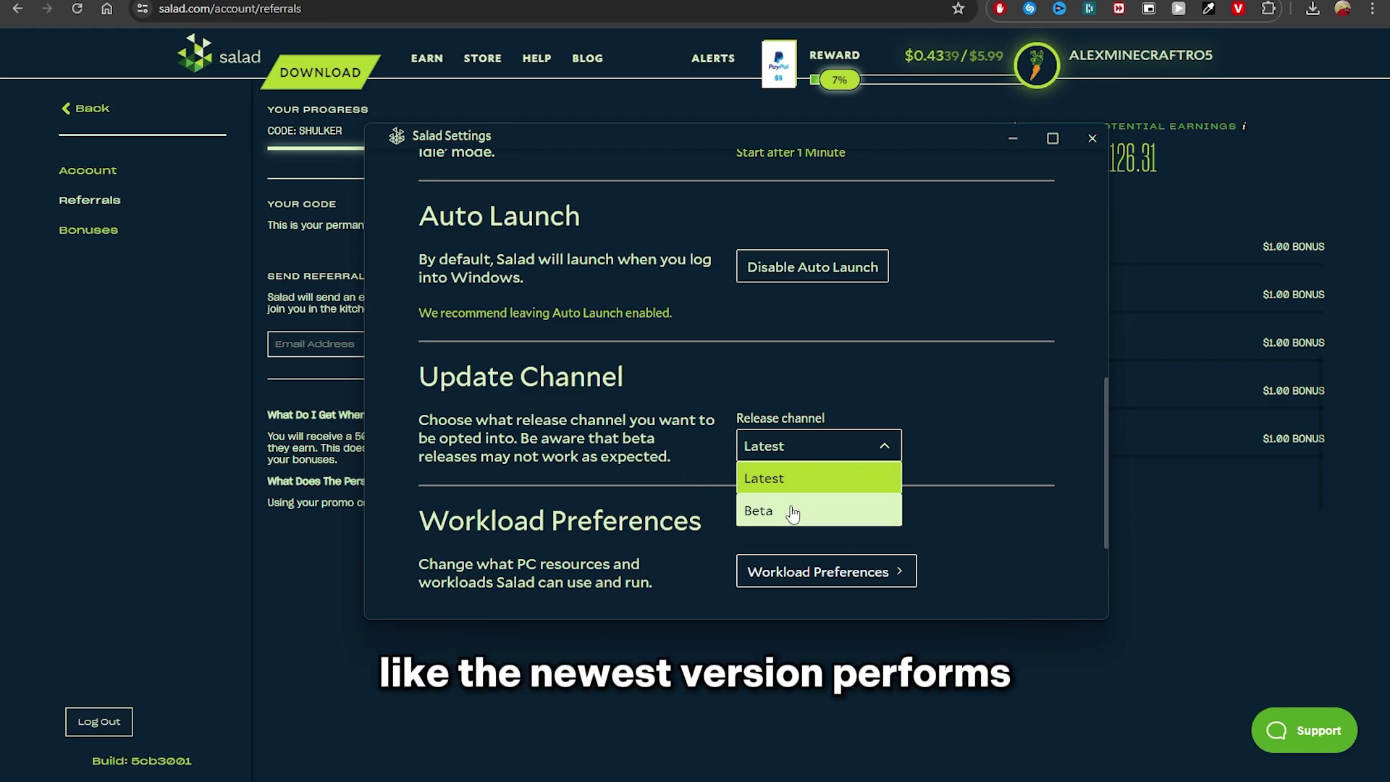
pyautogui.click(801, 450)
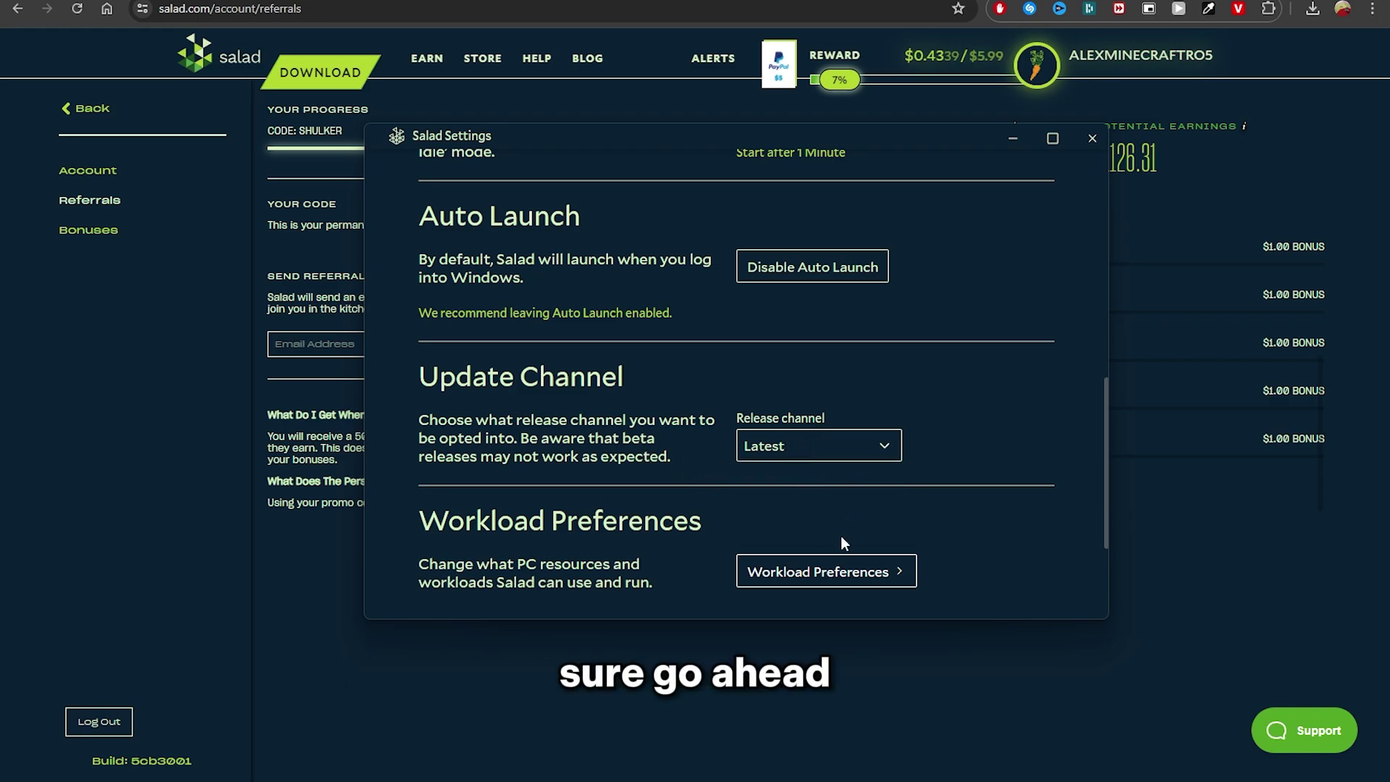
# Step: Open the Workload Preferences and check the CPU Usage and GPU Usage options, leaving both Enabled
pyautogui.click(833, 565)
pyautogui.scroll(-1, 779, 276)
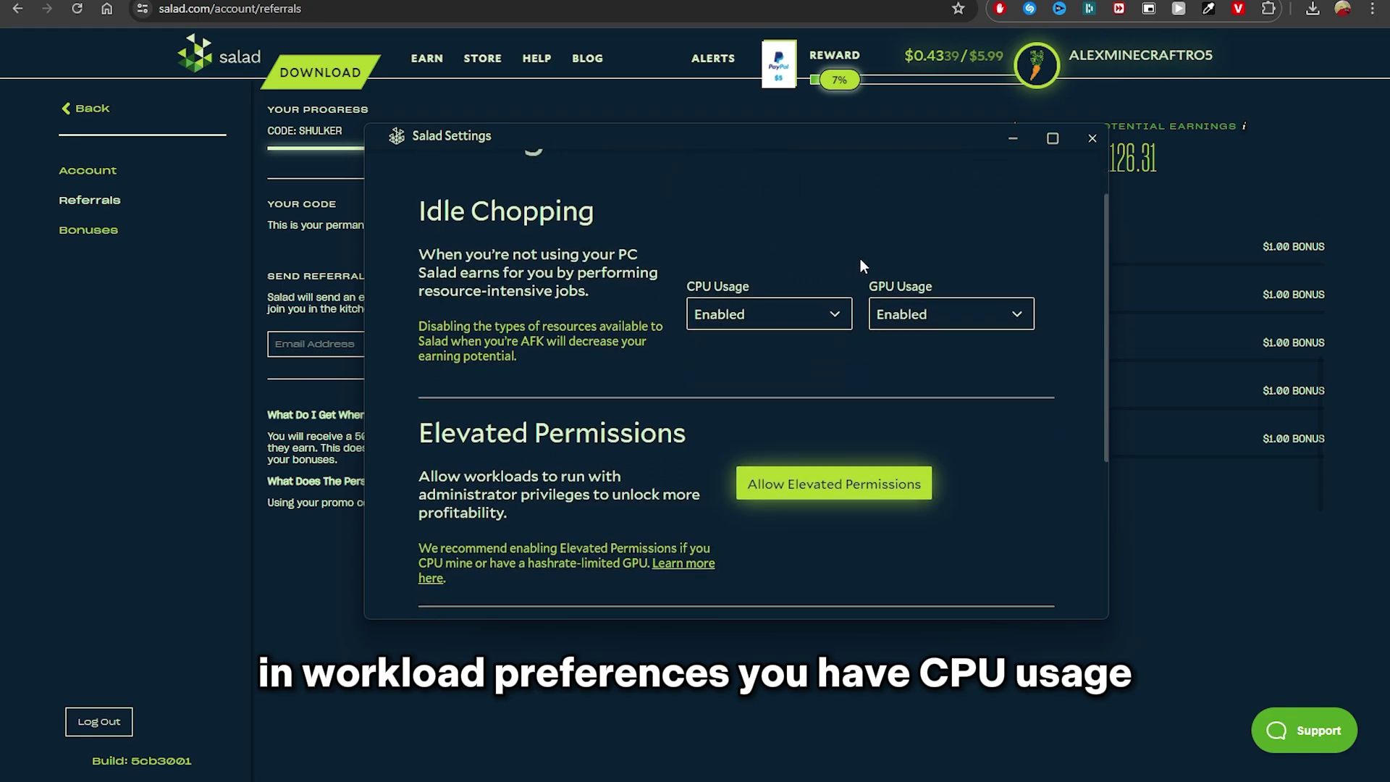
pyautogui.click(753, 315)
pyautogui.click(834, 314)
pyautogui.click(987, 313)
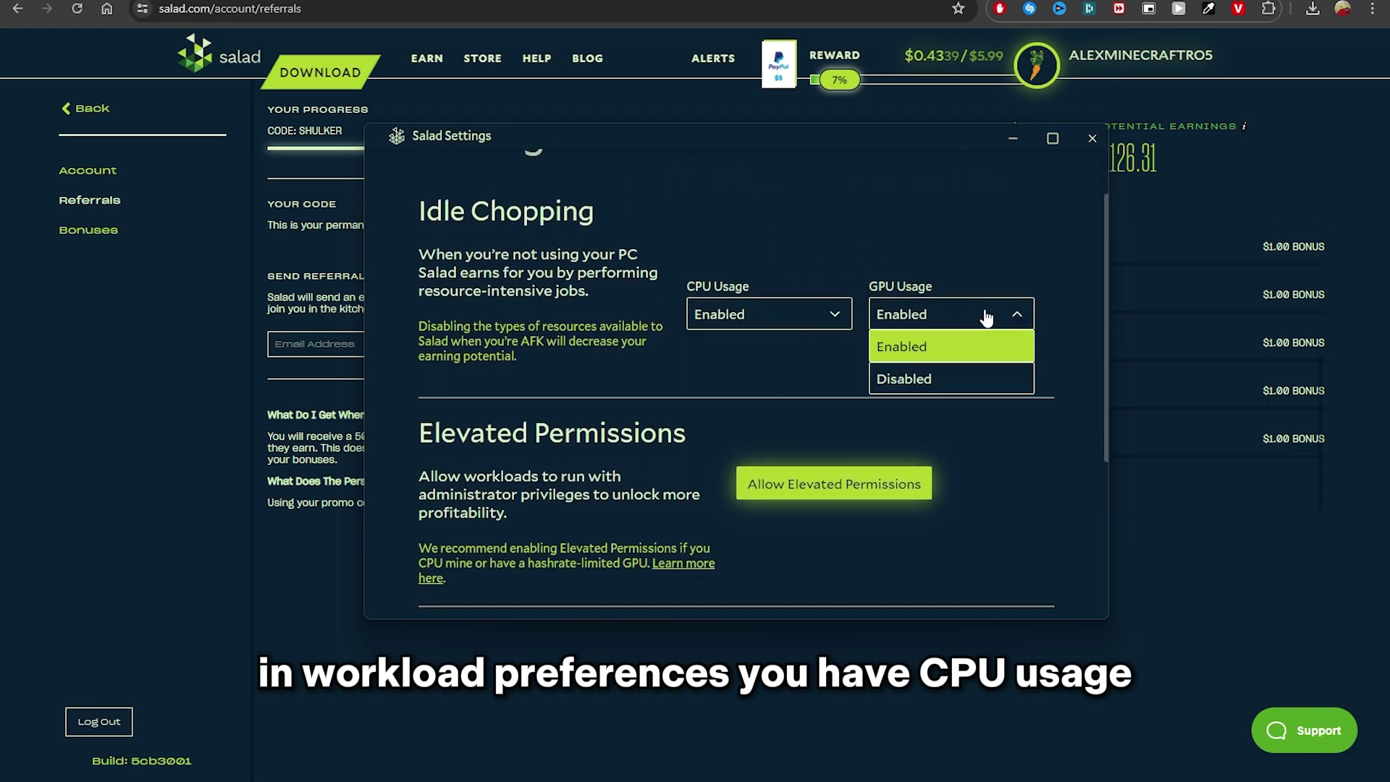
pyautogui.click(946, 307)
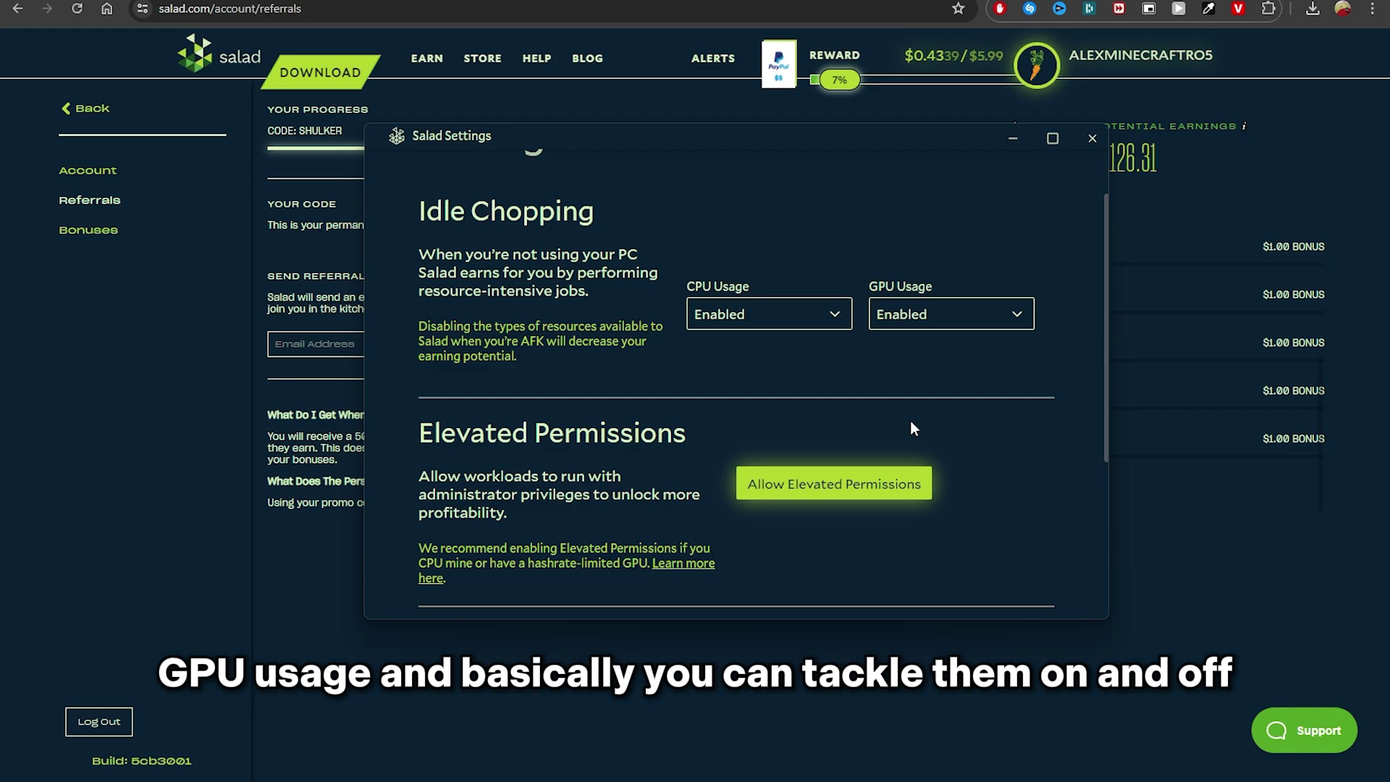
# Step: Allow elevated permissions so workloads can run with administrator privileges
pyautogui.scroll(-1, 941, 377)
pyautogui.click(889, 400)
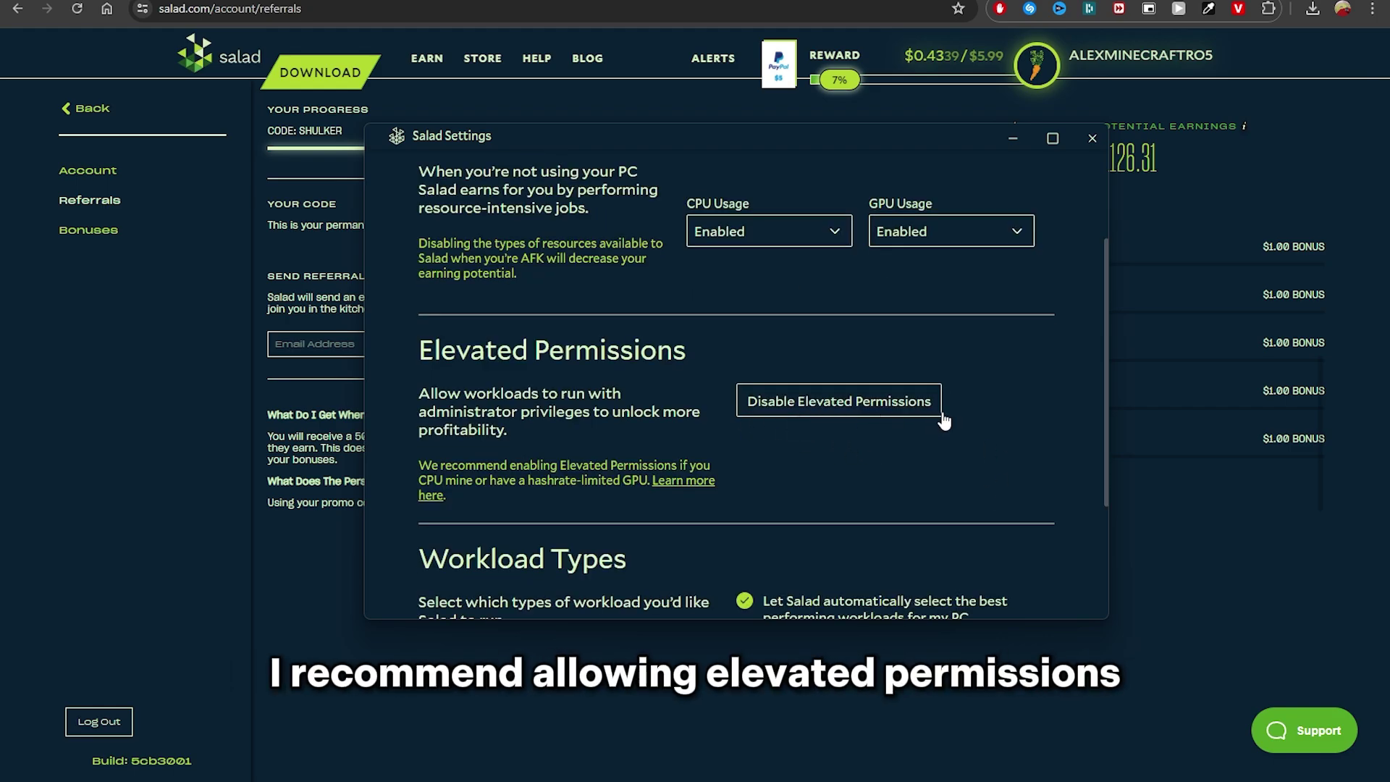
pyautogui.scroll(-1, 916, 427)
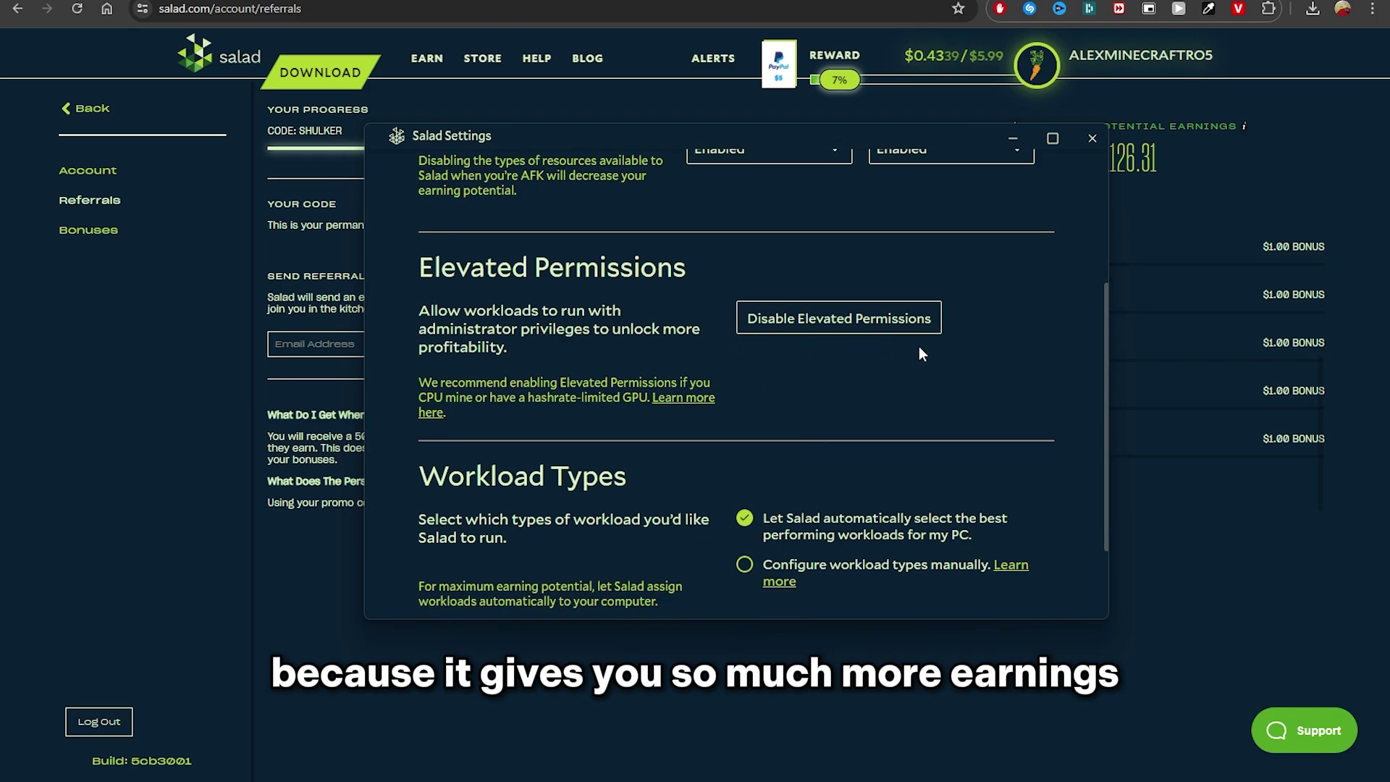
# Step: Review the Workload Types, keeping automatic workload selection, and open the Advanced Options
pyautogui.scroll(-2, 673, 371)
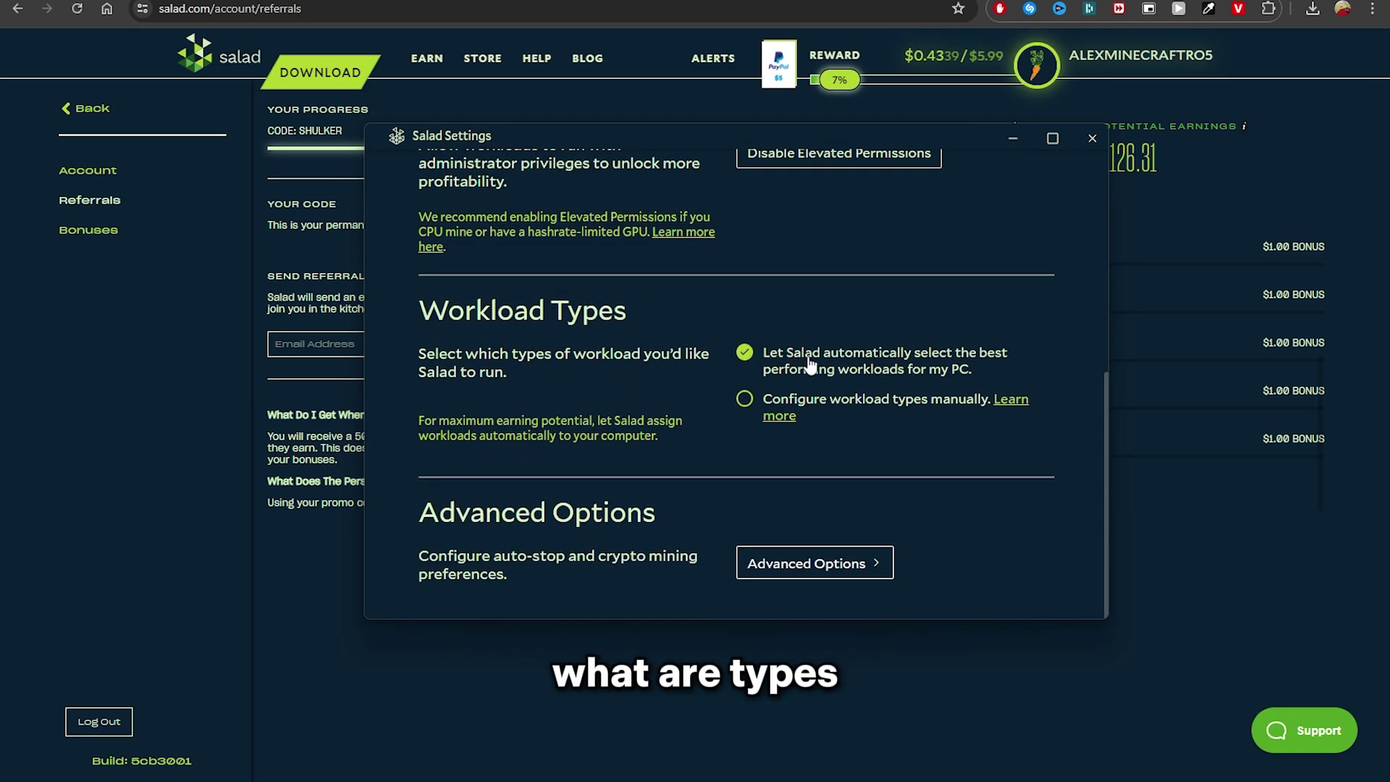
pyautogui.scroll(-1, 760, 559)
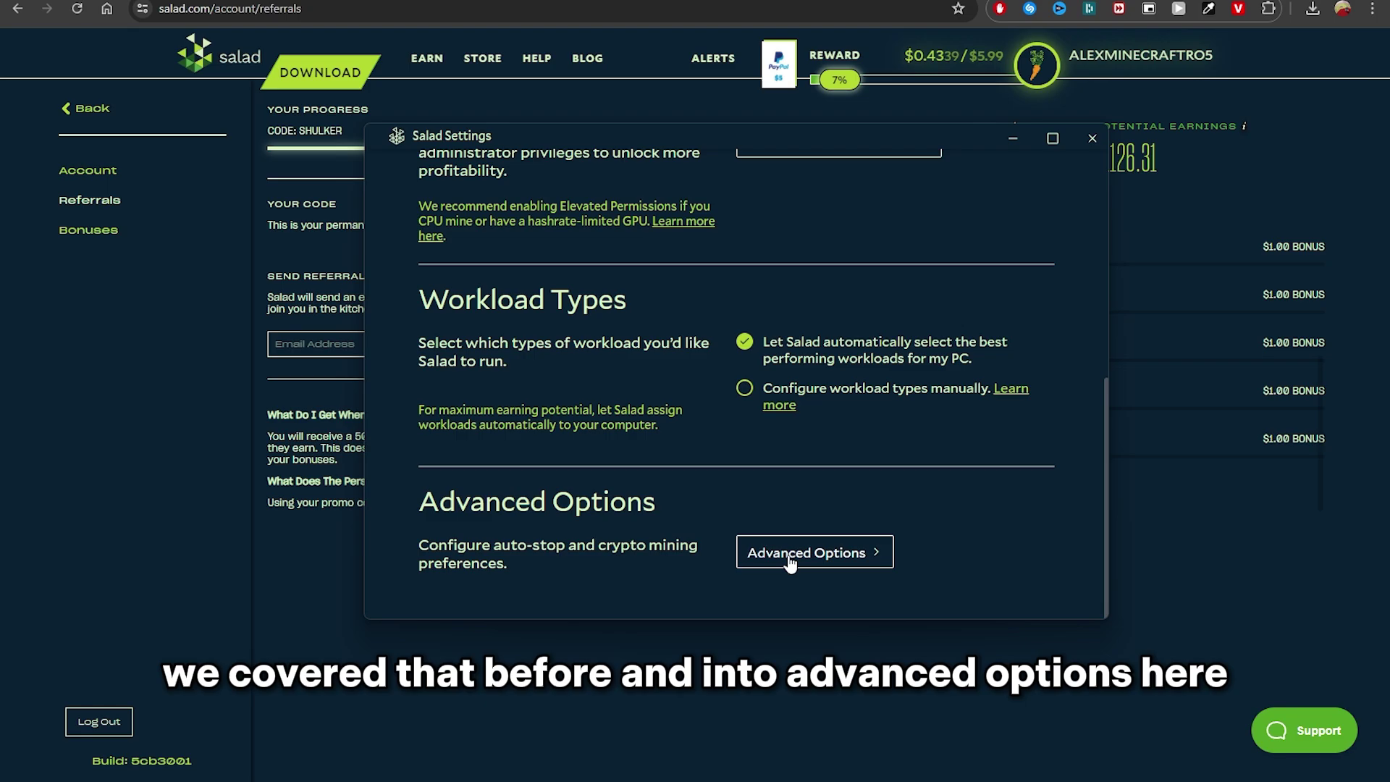
pyautogui.click(791, 561)
pyautogui.scroll(-3, 800, 330)
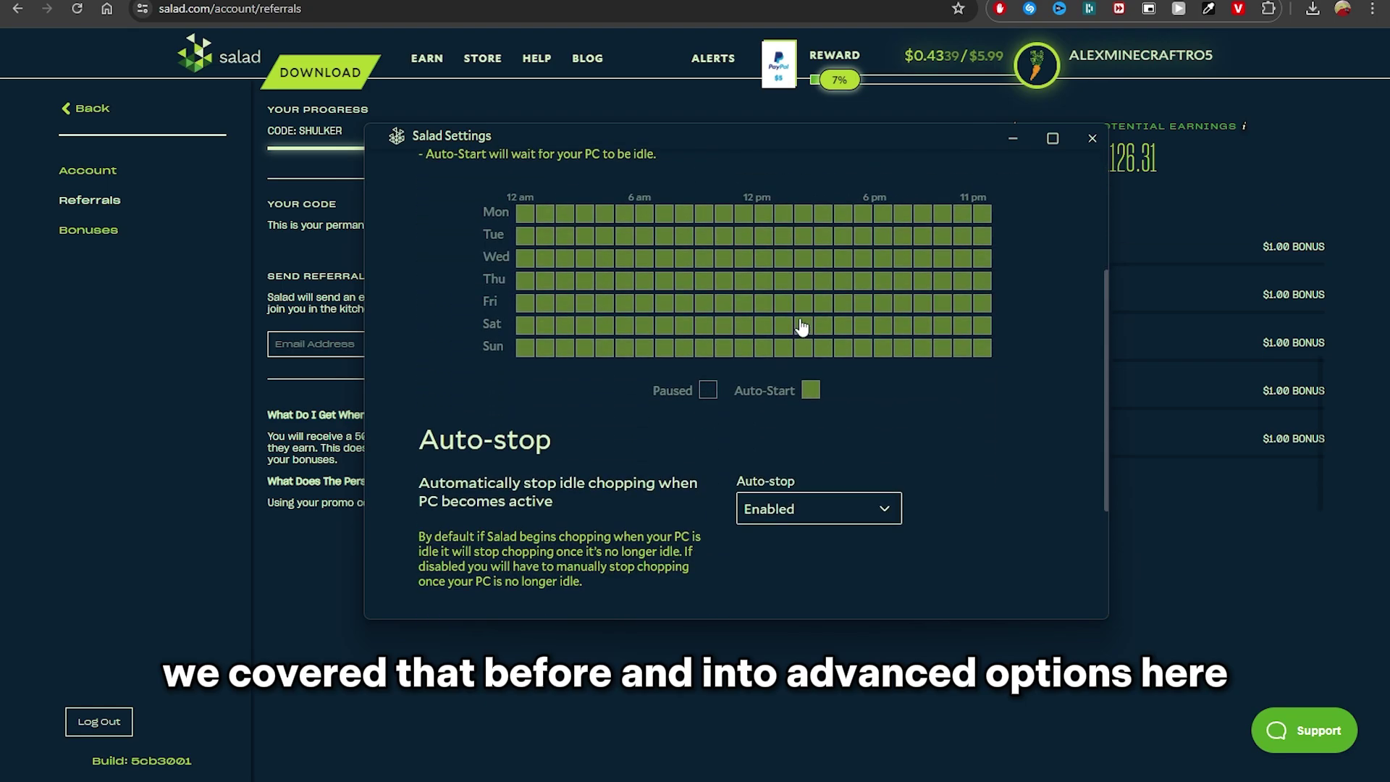
# Step: Enable Scheduled Chopping and try toggling individual early-afternoon hours in the Wednesday row of the schedule
pyautogui.scroll(2, 775, 311)
pyautogui.click(759, 268)
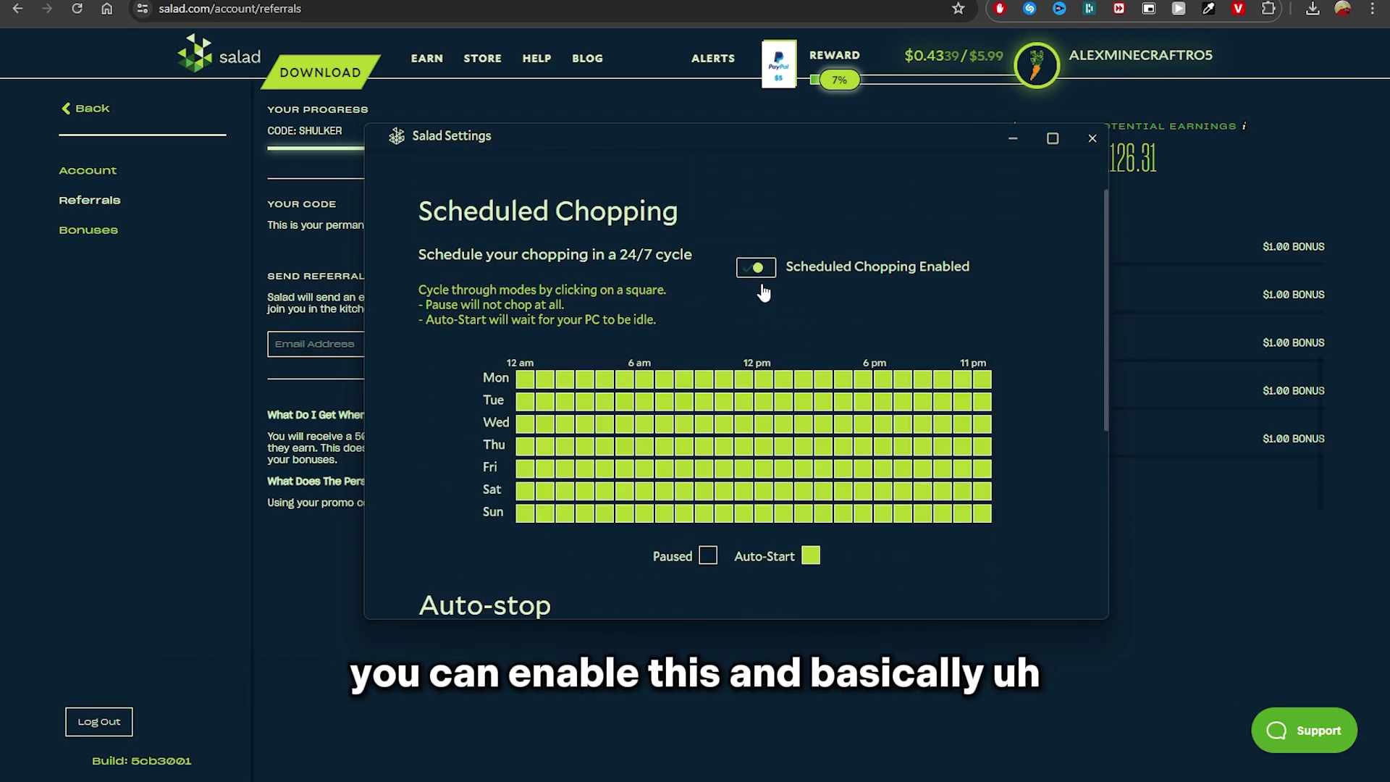
pyautogui.click(783, 427)
pyautogui.click(783, 427)
pyautogui.click(822, 427)
pyautogui.click(822, 427)
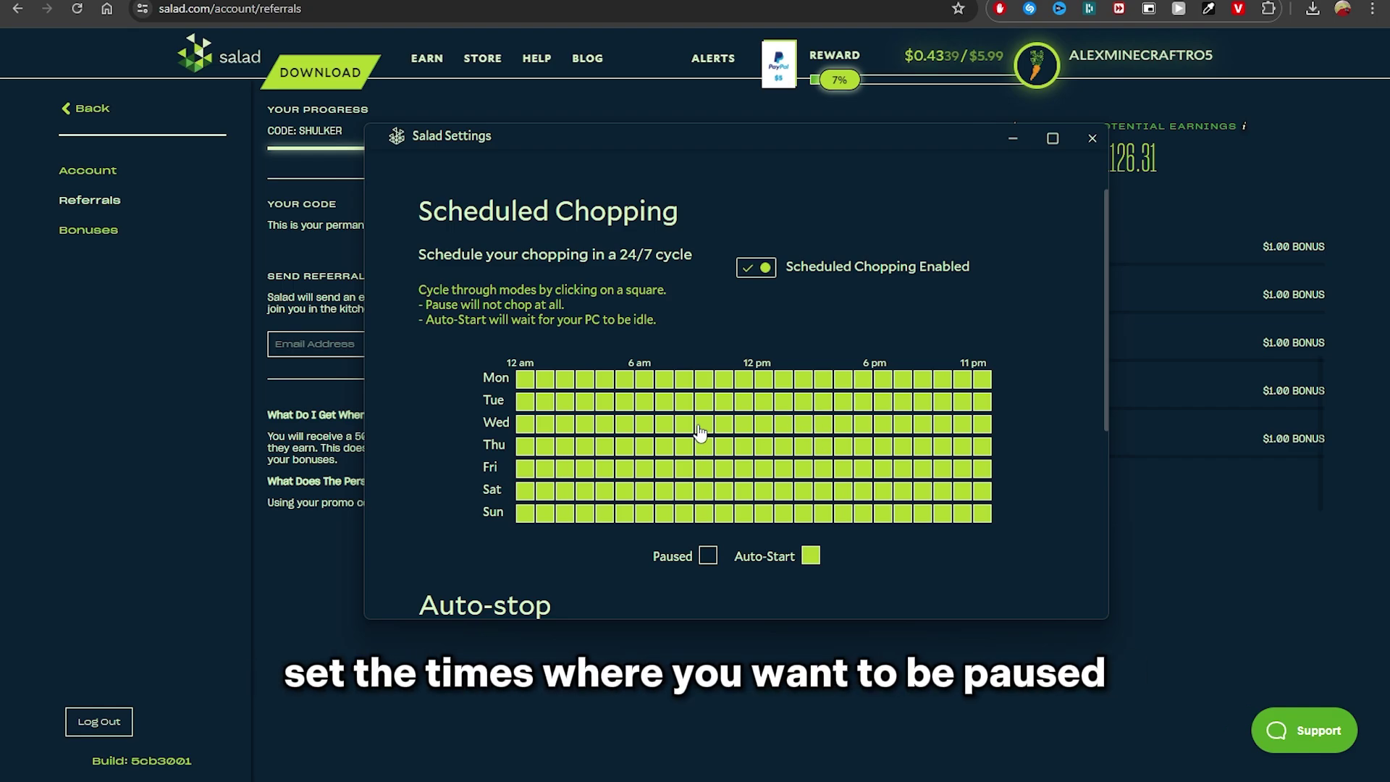
# Step: Try pausing single Friday hours in the morning, around noon and in the evening, and return the evening hours to Auto-Start
pyautogui.click(585, 469)
pyautogui.click(744, 468)
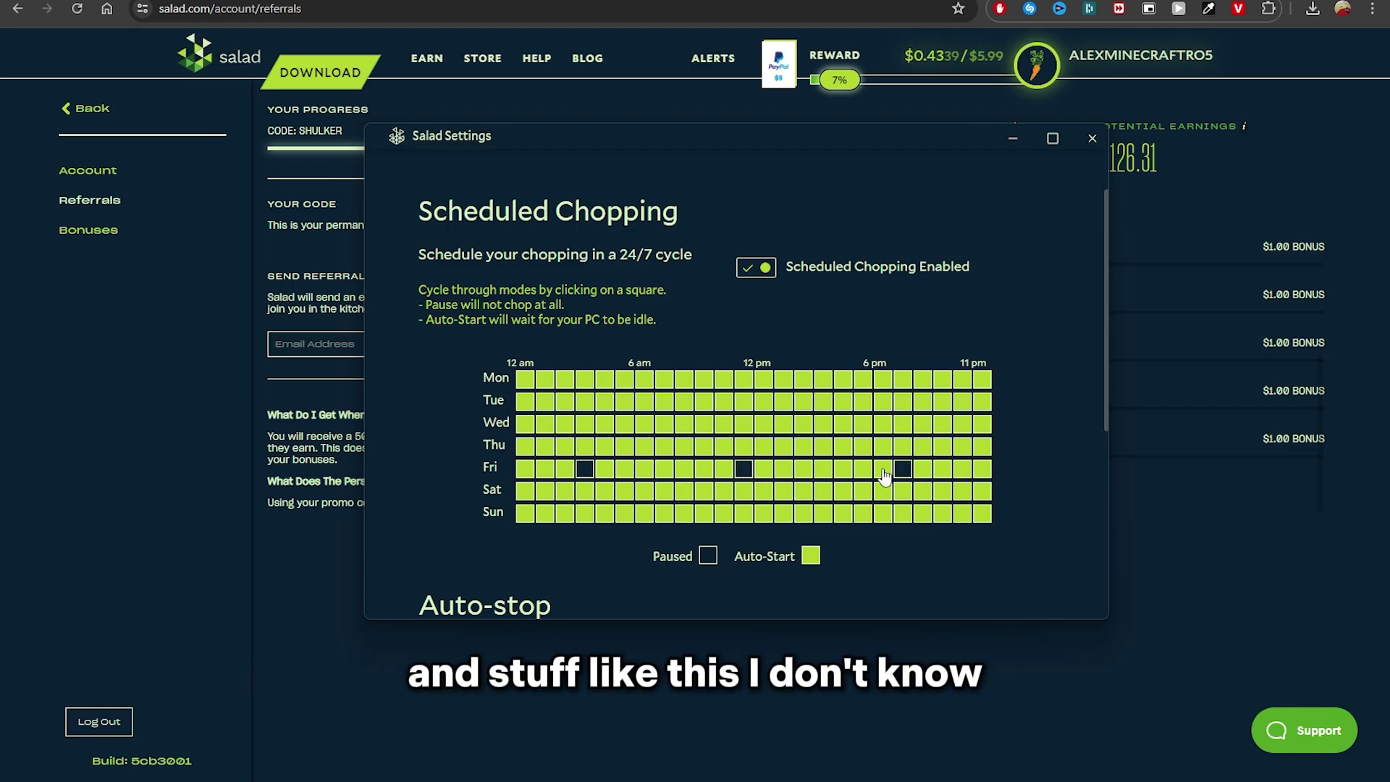
pyautogui.click(882, 468)
pyautogui.click(903, 470)
pyautogui.click(903, 469)
pyautogui.click(882, 469)
# Step: Return all paused Friday hours to Auto-Start and disable Scheduled Chopping
pyautogui.click(565, 468)
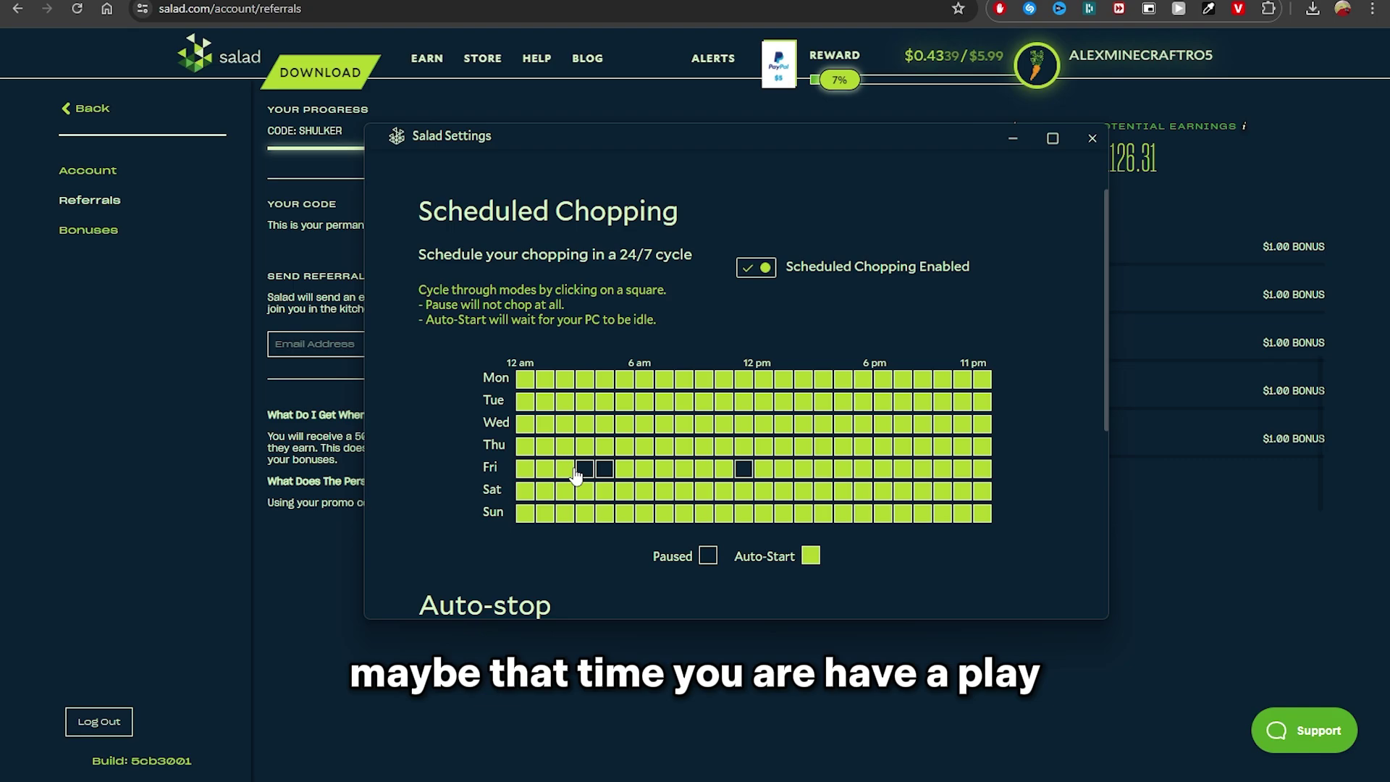
pyautogui.click(588, 472)
pyautogui.click(566, 471)
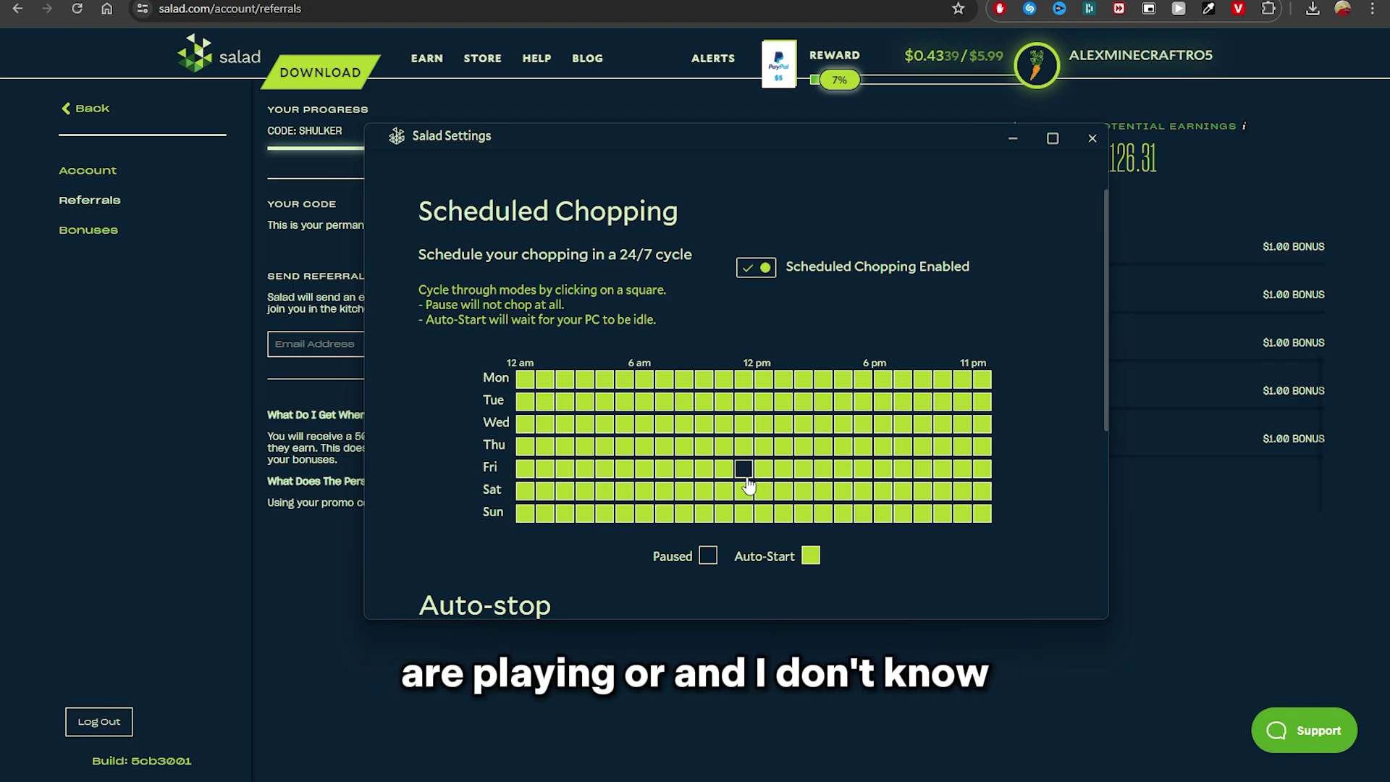
pyautogui.click(746, 476)
pyautogui.scroll(-1, 789, 482)
pyautogui.click(753, 184)
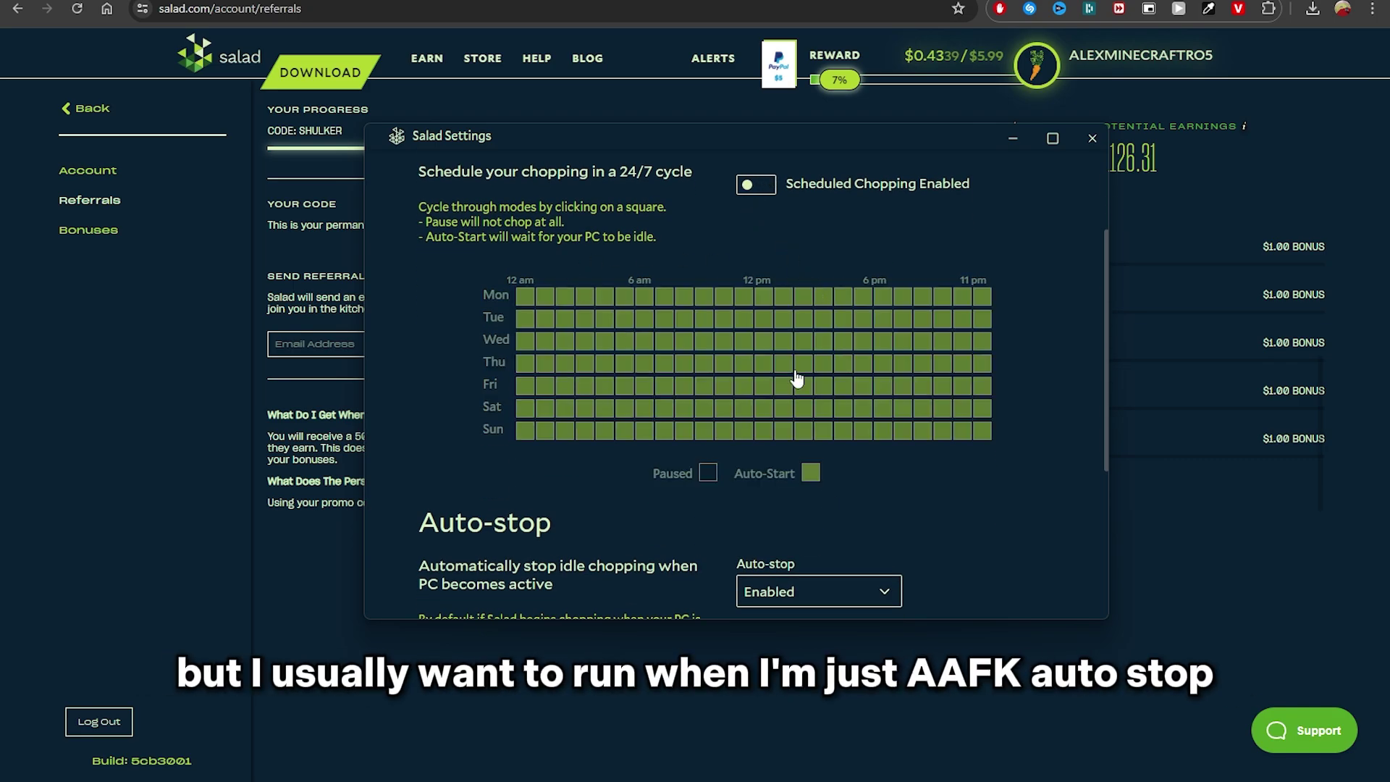
# Step: Review the Auto-stop and Crypto Mining preferences and check the Crypto Mining options, leaving it Enabled
pyautogui.scroll(-3, 880, 449)
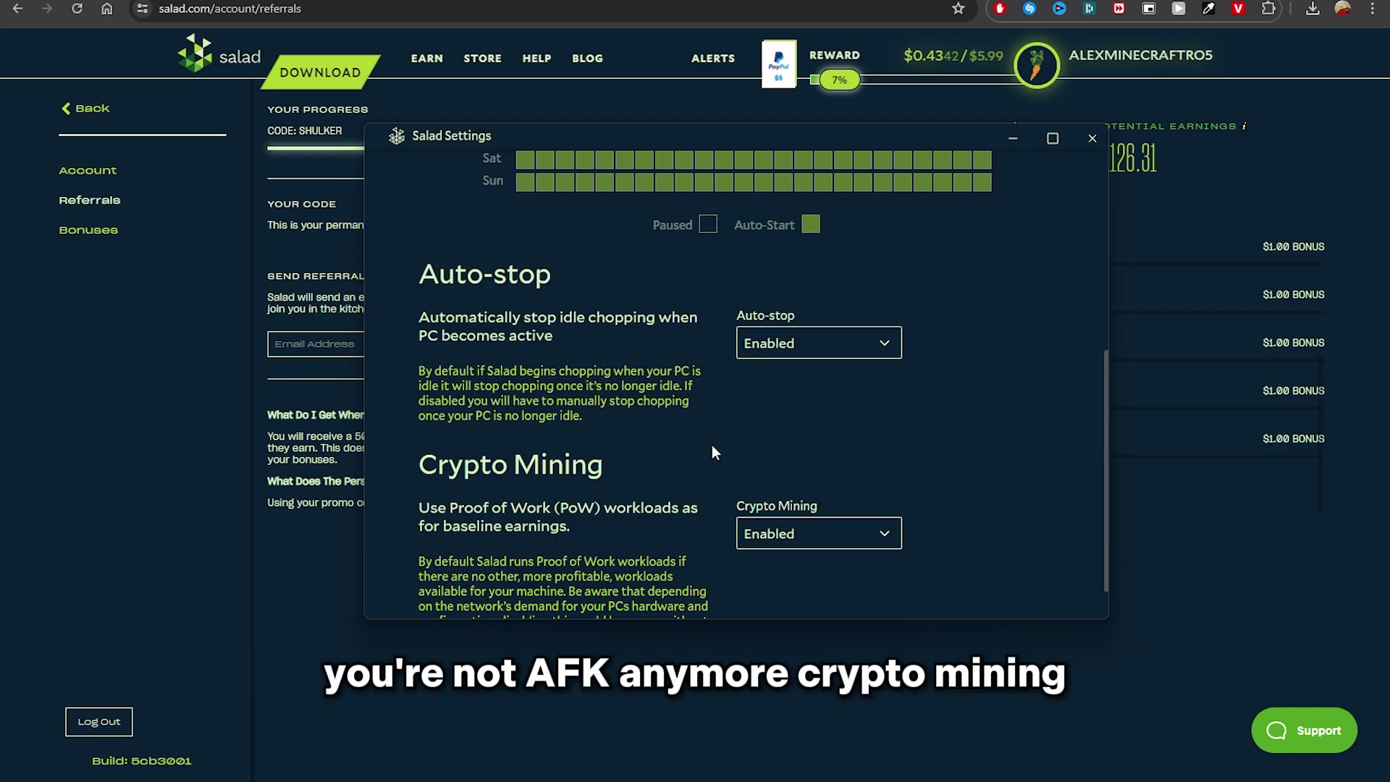
pyautogui.scroll(-2, 492, 441)
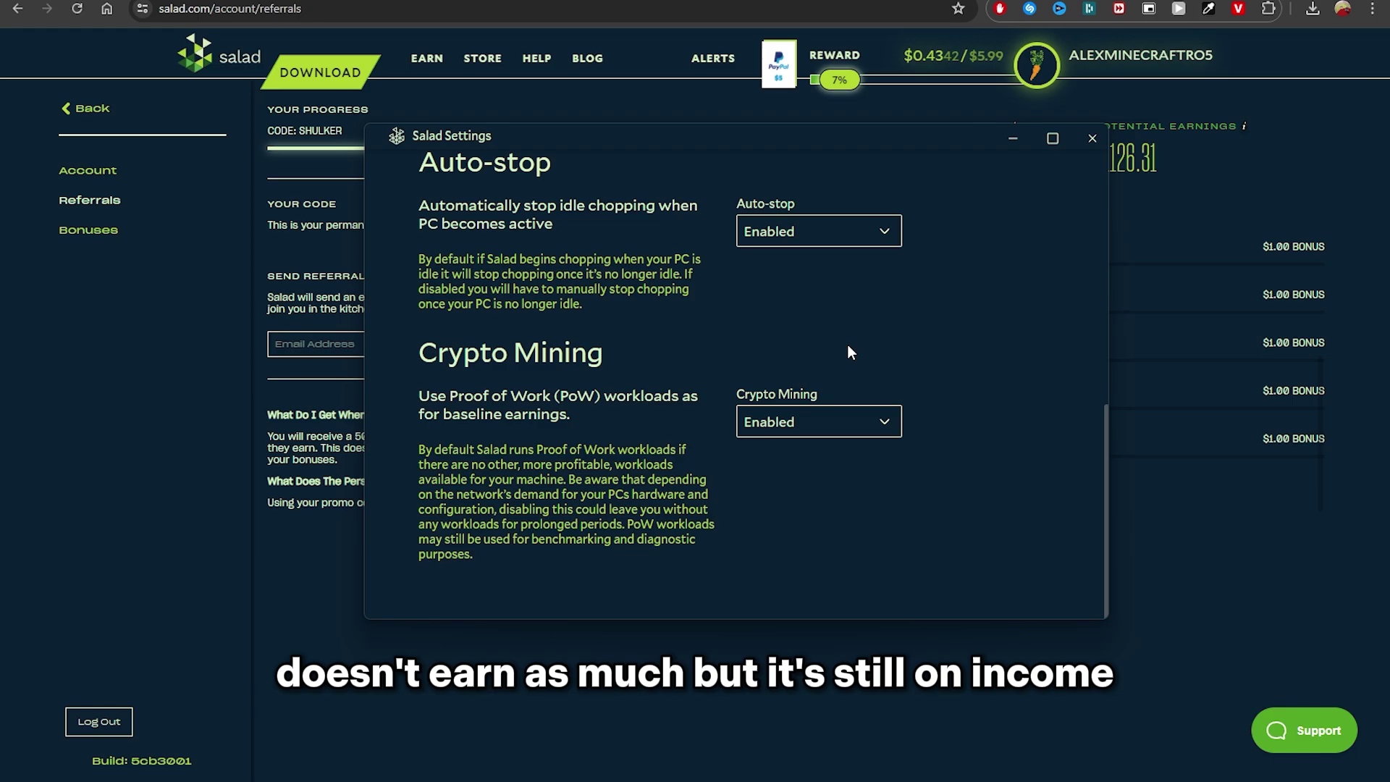
pyautogui.scroll(2, 849, 352)
pyautogui.scroll(-2, 869, 434)
pyautogui.click(866, 428)
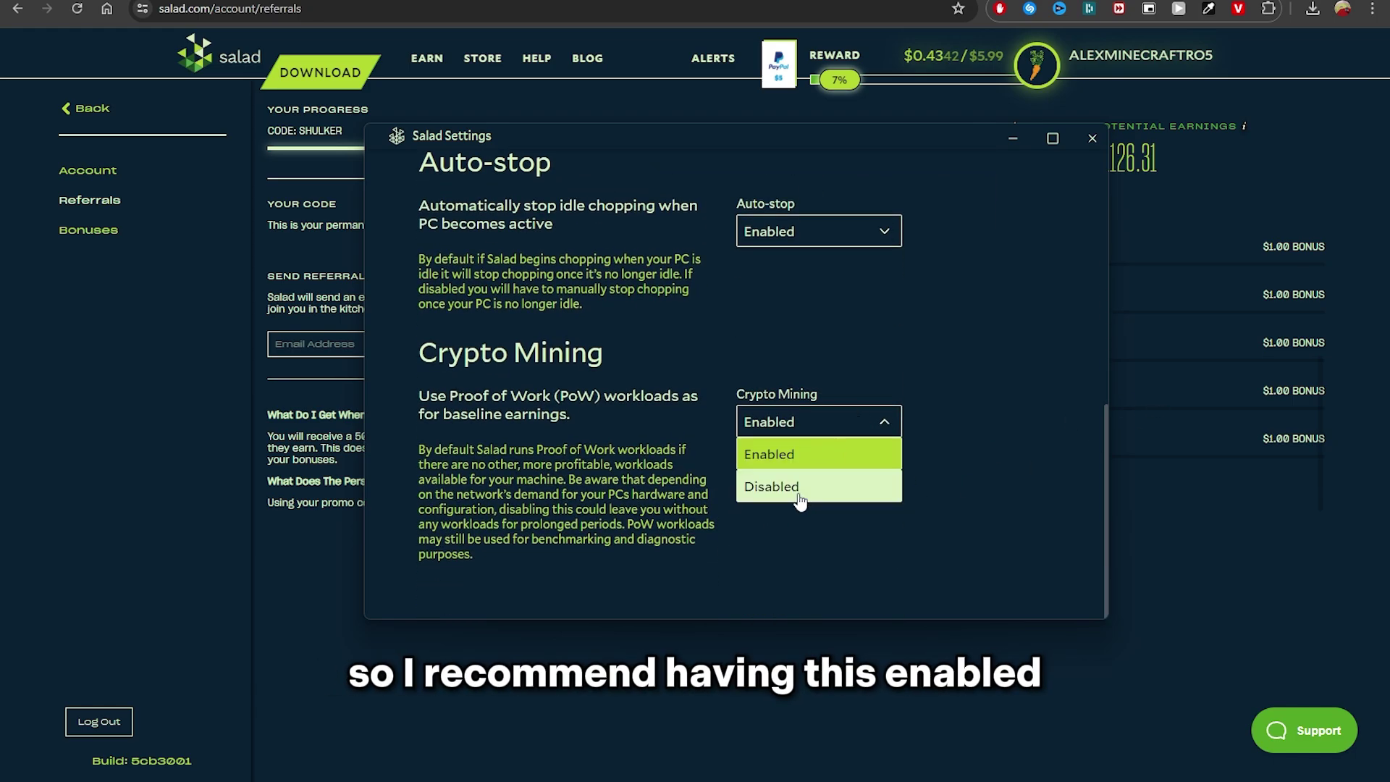
pyautogui.click(799, 427)
# Step: Return to the main Settings page, look through to the Notification Preferences section, and close the settings window
pyautogui.scroll(10, 589, 226)
pyautogui.click(504, 239)
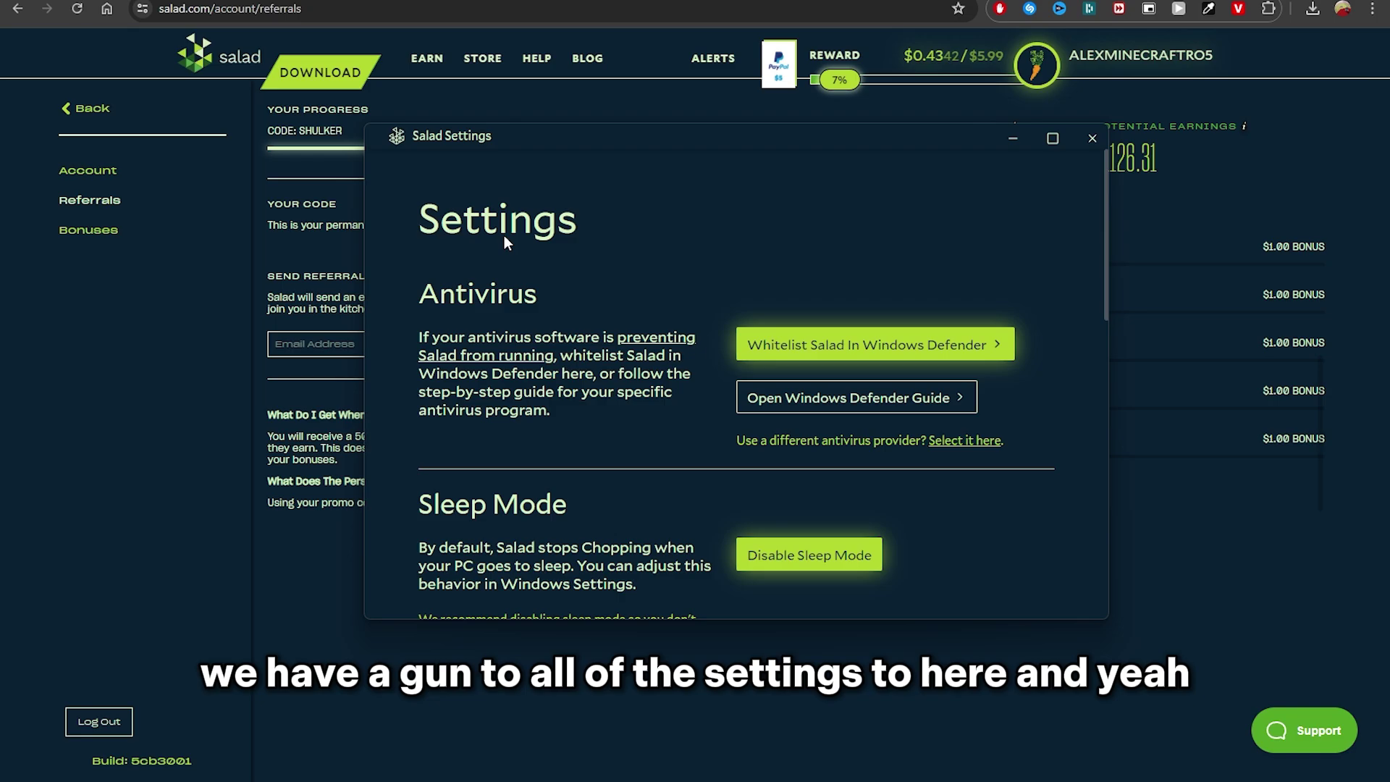
pyautogui.scroll(-10, 639, 273)
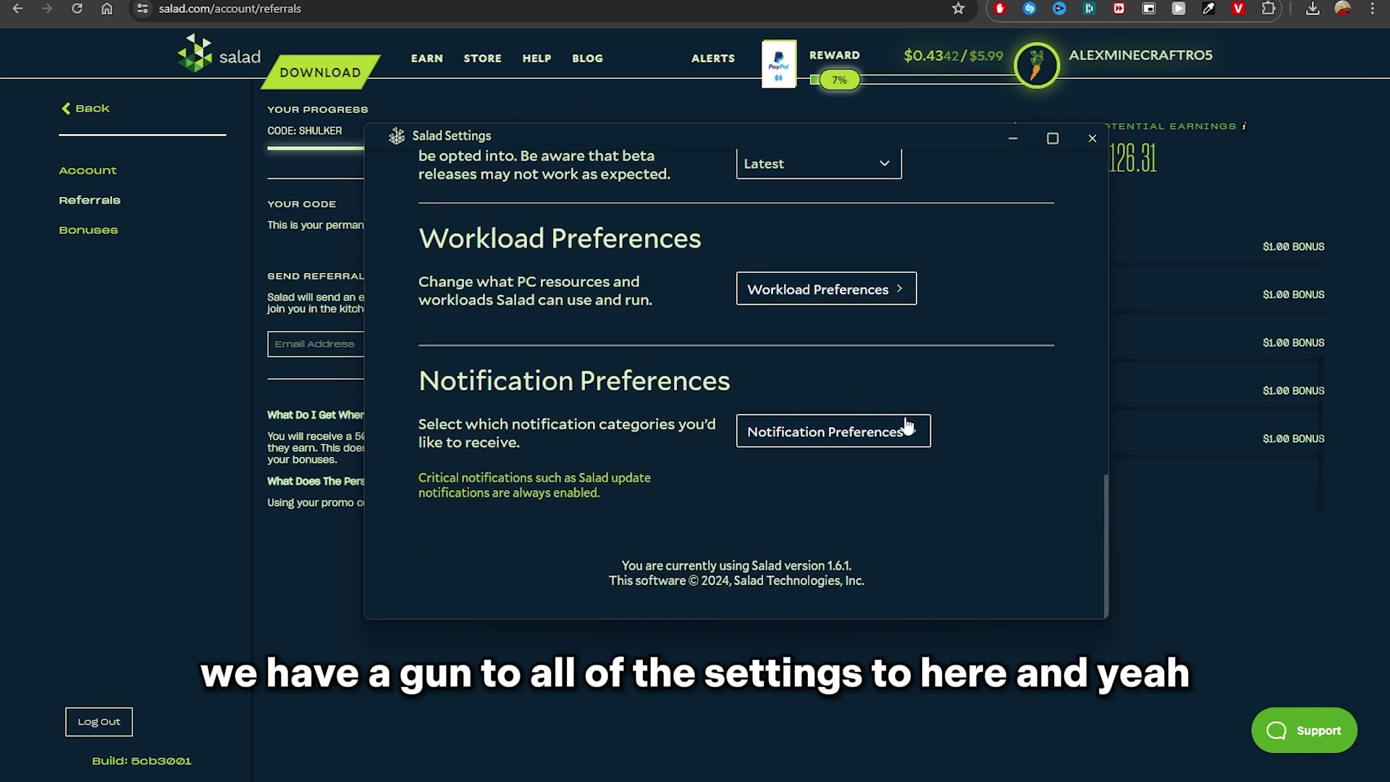
pyautogui.click(1092, 138)
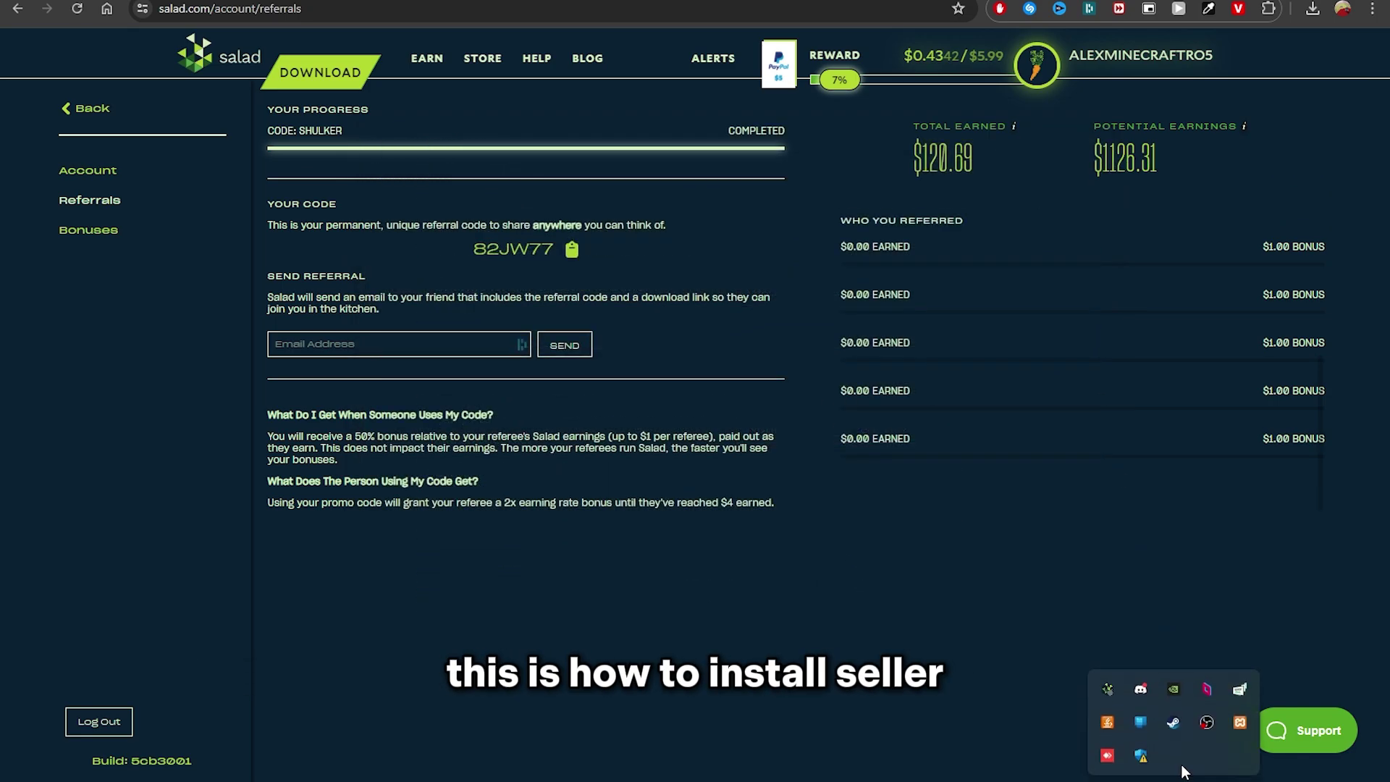
# Step: Open the Salad dashboard, try the Chop Now status and set the status back to Pause Until Idle
pyautogui.click(1114, 697)
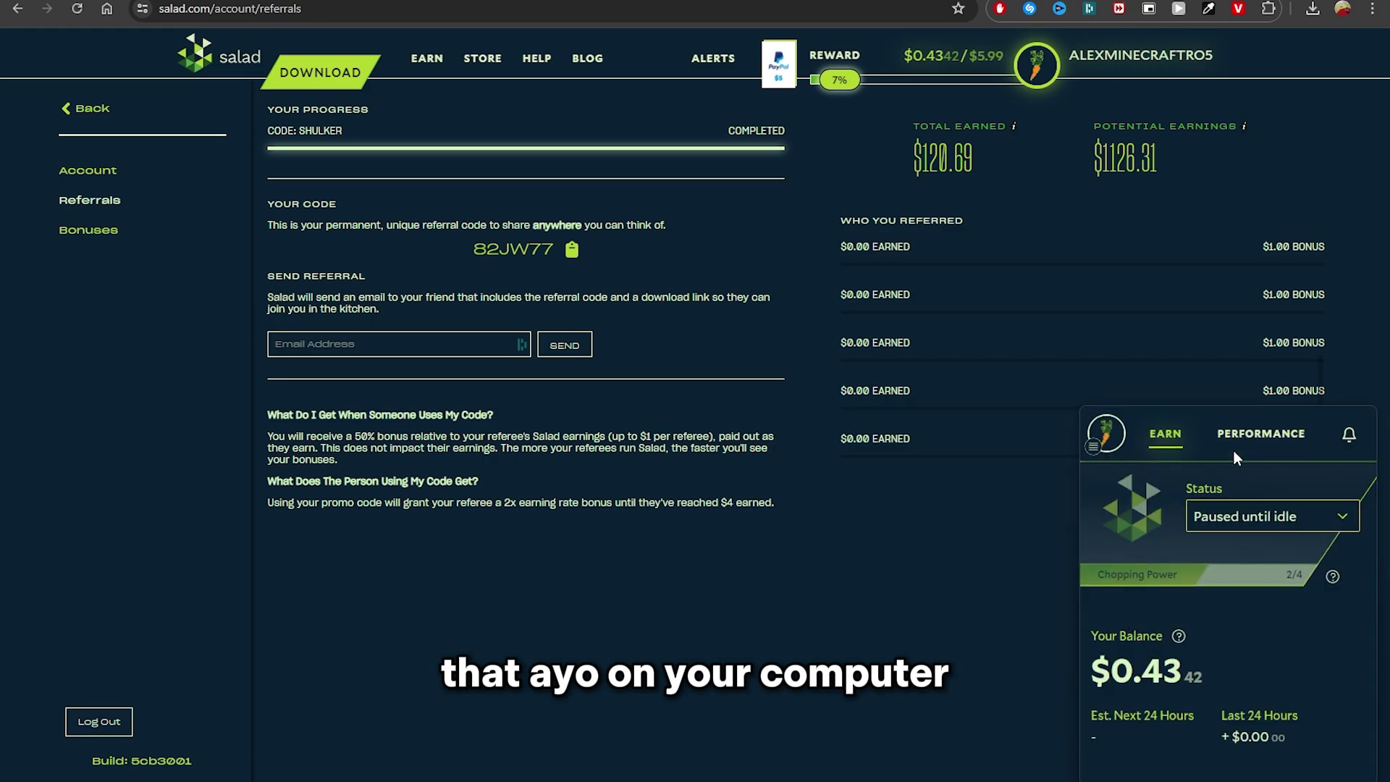
pyautogui.click(1252, 516)
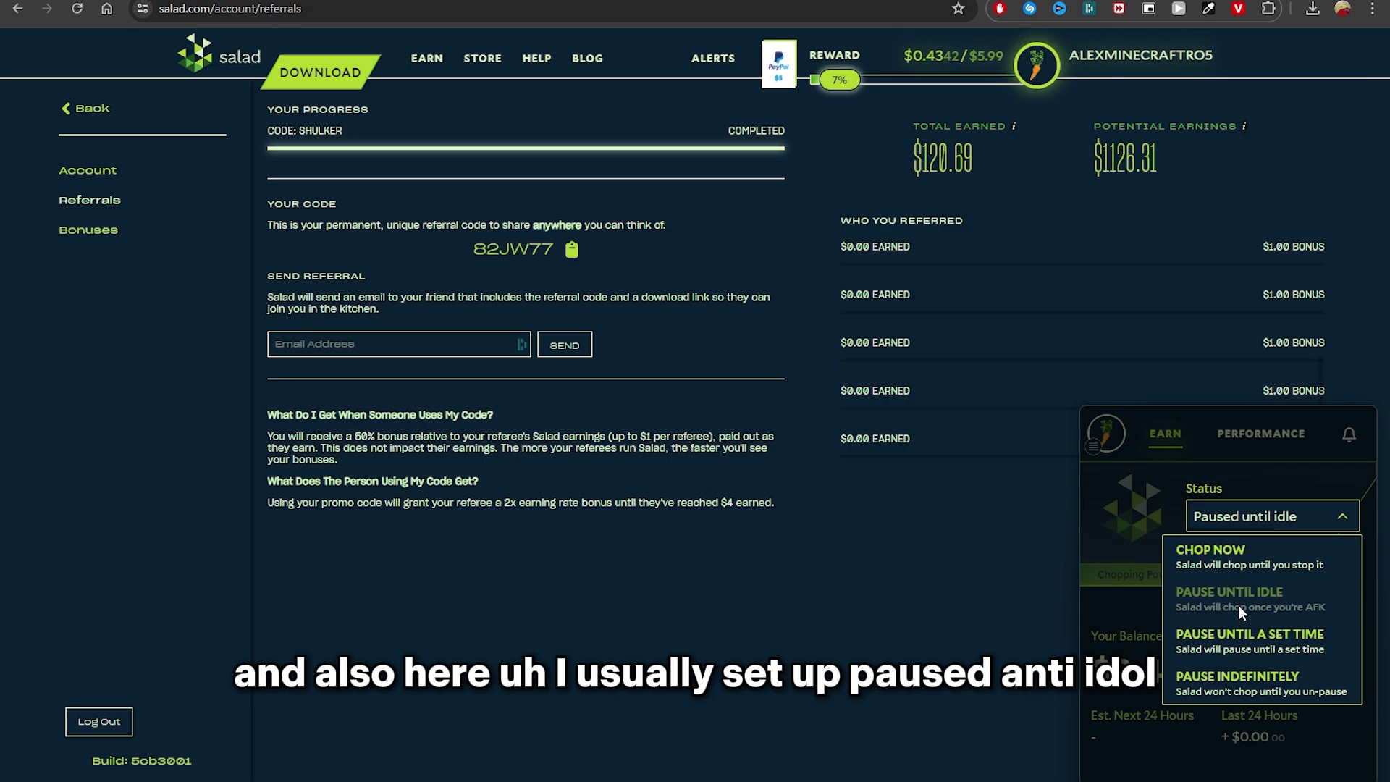
pyautogui.click(1299, 604)
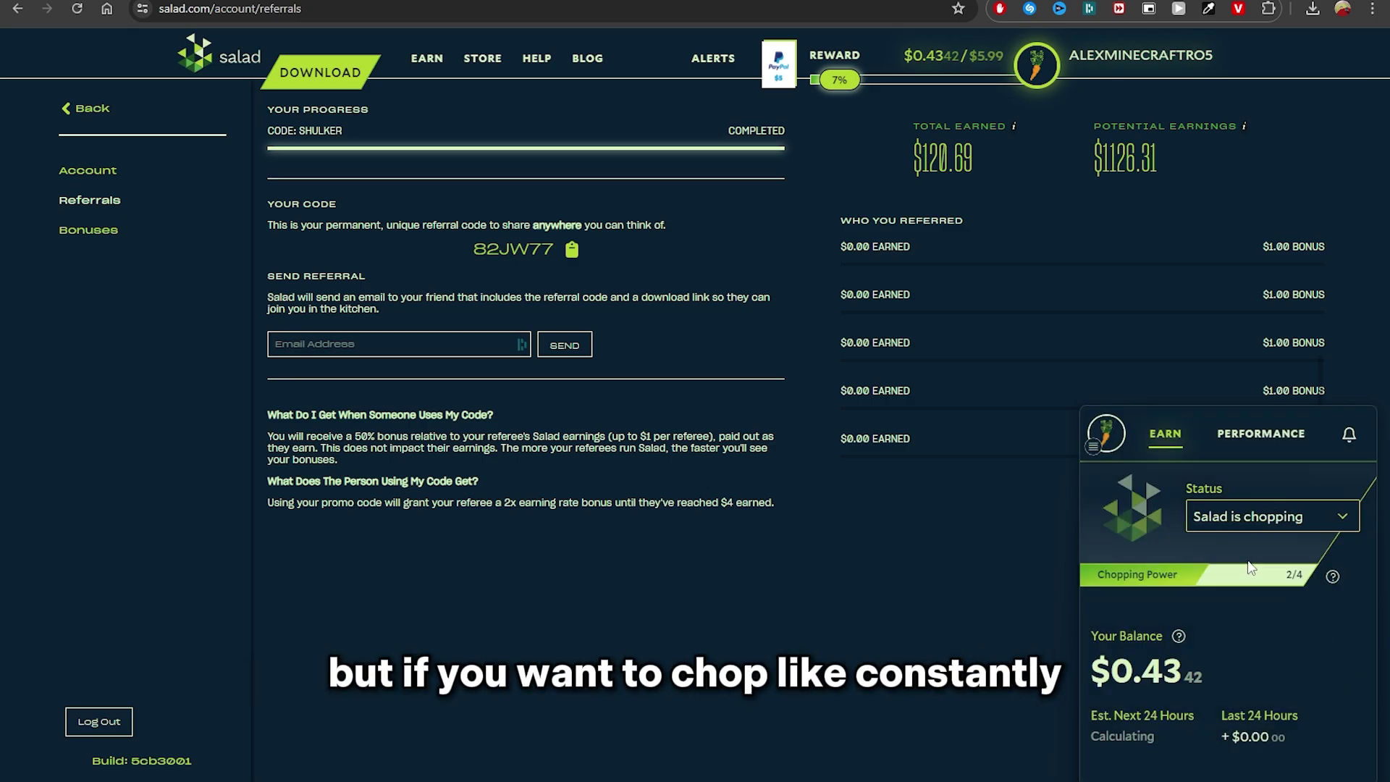
pyautogui.click(1243, 527)
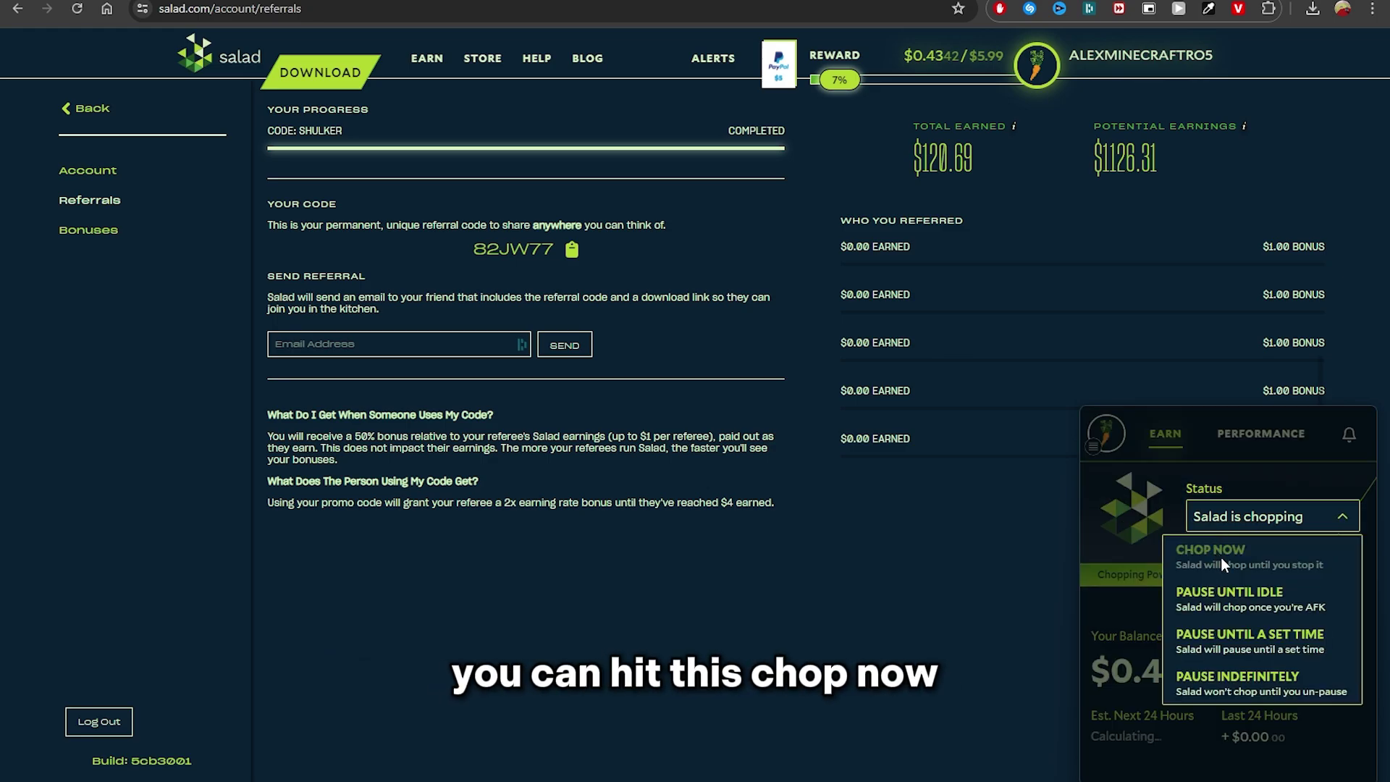
pyautogui.click(1230, 607)
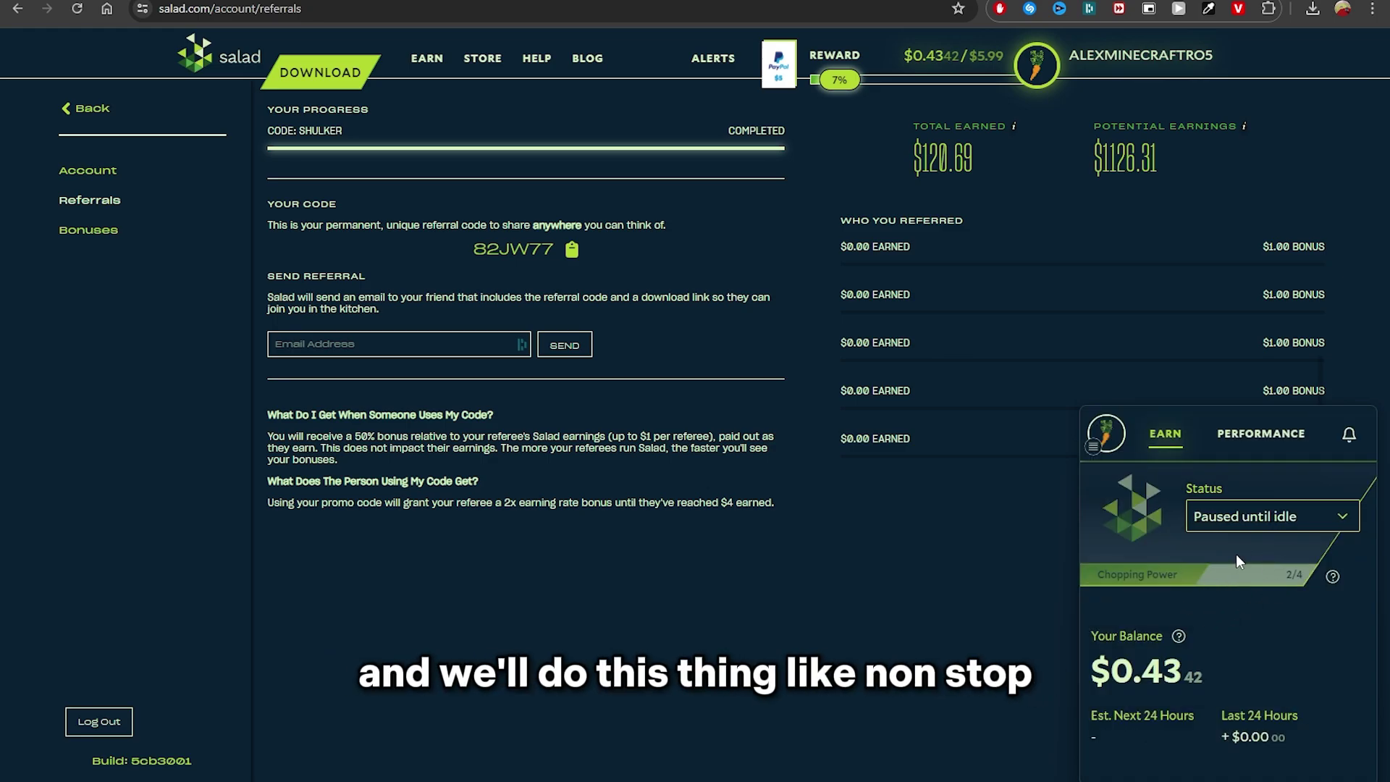